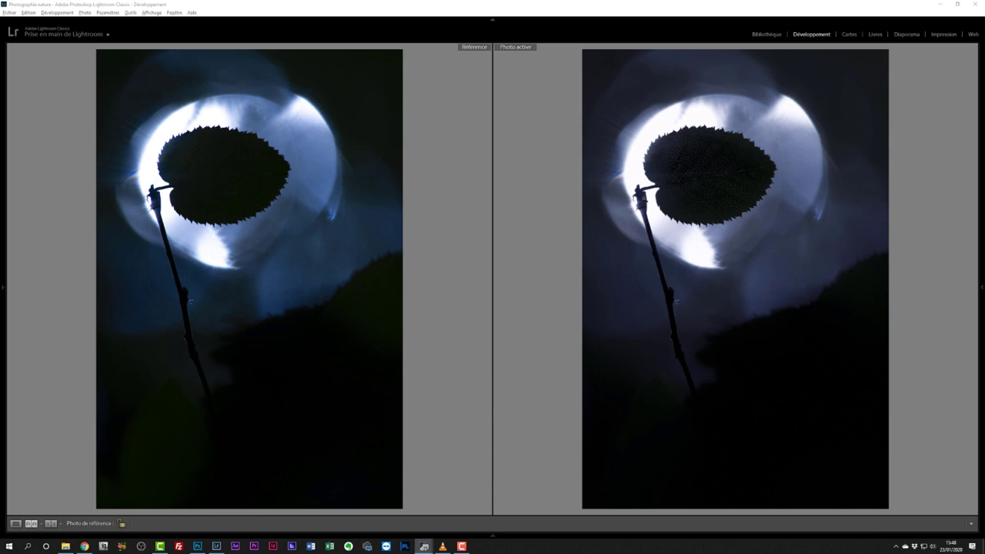
Step: Zoom the edited and reference photos to 1:1, compare leaf veins and edge, then fit both back
{"action": "left_click", "coordinate": [702, 184]}
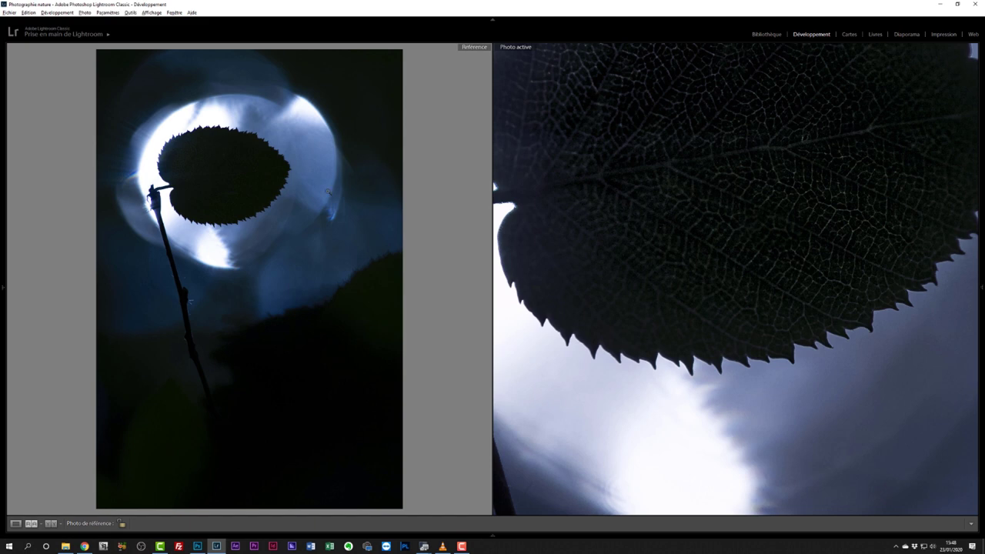
{"action": "left_click", "coordinate": [259, 192]}
{"action": "left_click_drag", "start_coordinate": [316, 189], "coordinate": [374, 223]}
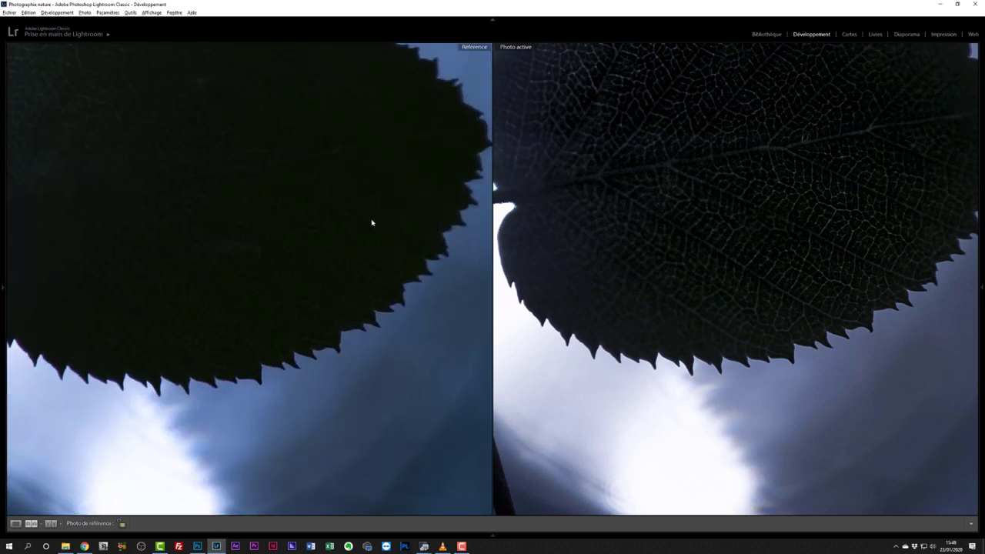
{"action": "left_click_drag", "start_coordinate": [363, 198], "coordinate": [383, 230]}
{"action": "left_click_drag", "start_coordinate": [612, 245], "coordinate": [654, 340]}
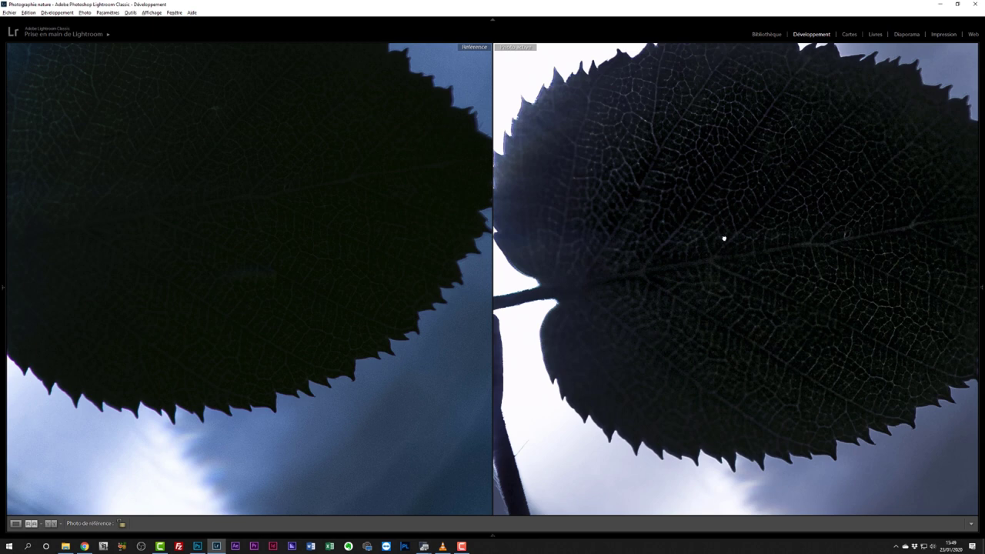
{"action": "left_click_drag", "start_coordinate": [719, 222], "coordinate": [704, 238]}
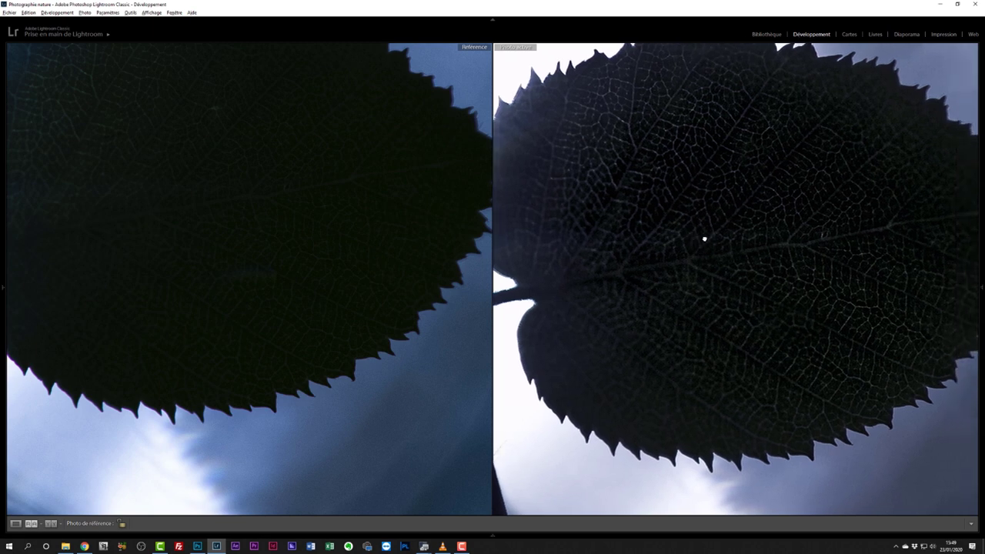
{"action": "left_click", "coordinate": [665, 286]}
{"action": "left_click", "coordinate": [385, 252]}
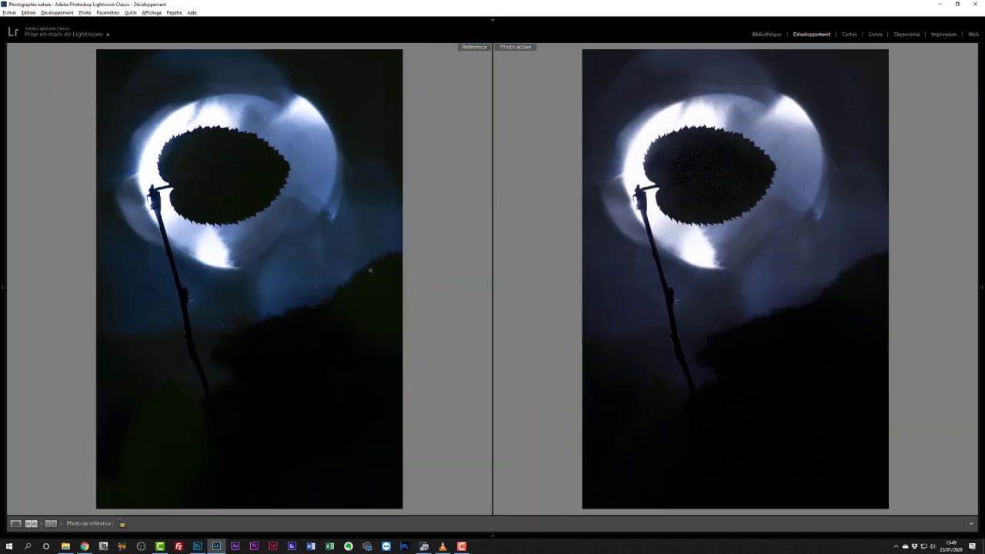
Step: Switch to Loupe view with the filmstrip and the right-hand Develop panels showing
{"action": "key", "text": "d"}
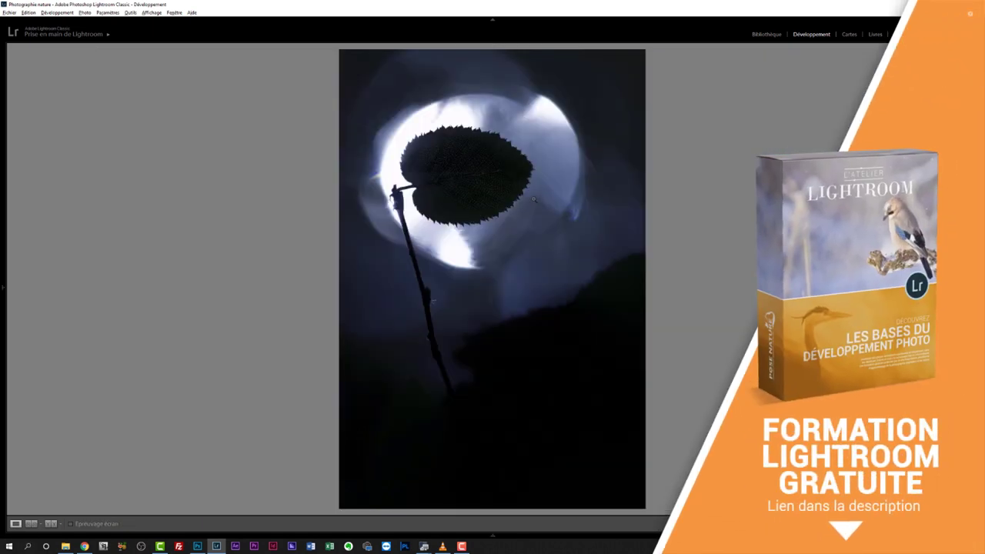
{"action": "left_click", "coordinate": [492, 533]}
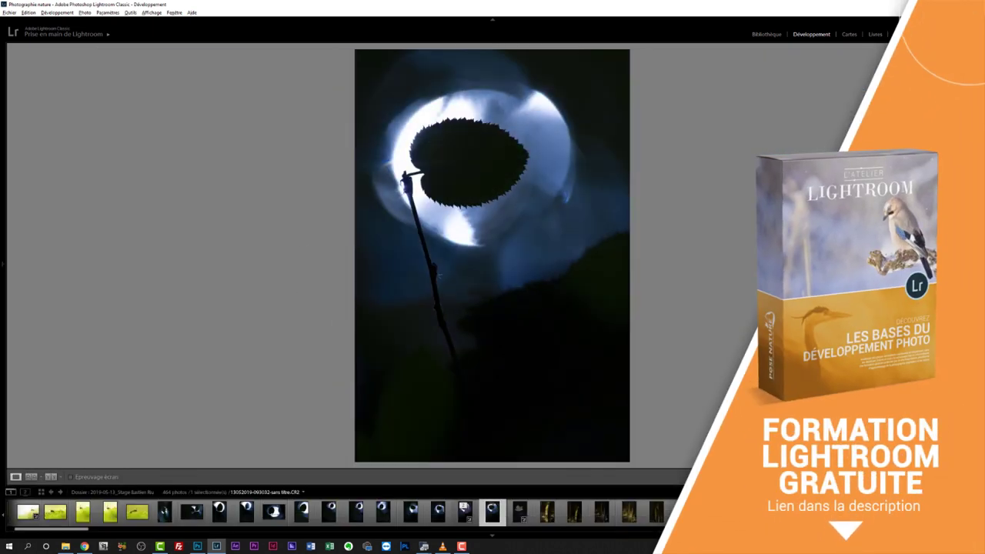
{"action": "key", "text": "F8"}
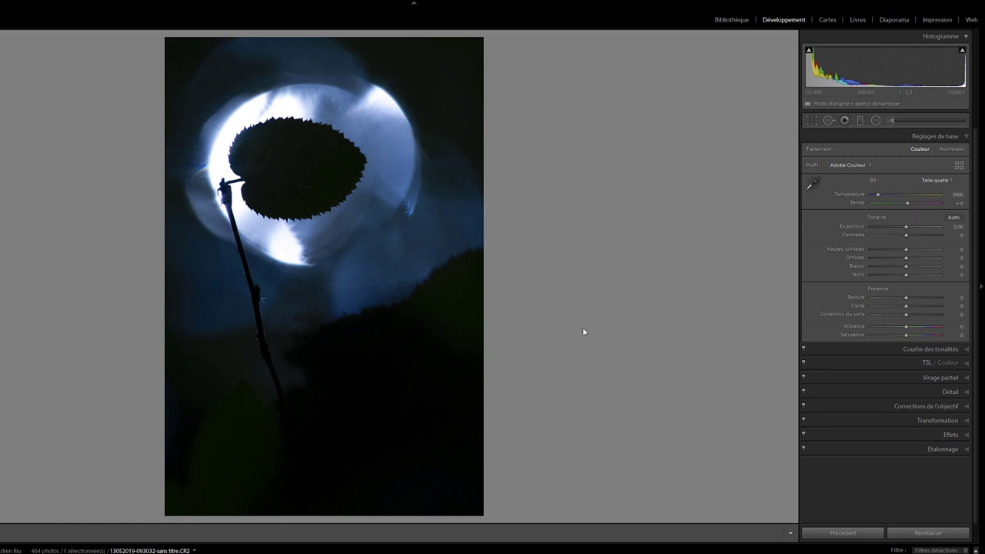
Step: Place a feathered graduated filter over the photo's lower part, checked with the red overlay
{"action": "left_click", "coordinate": [860, 121]}
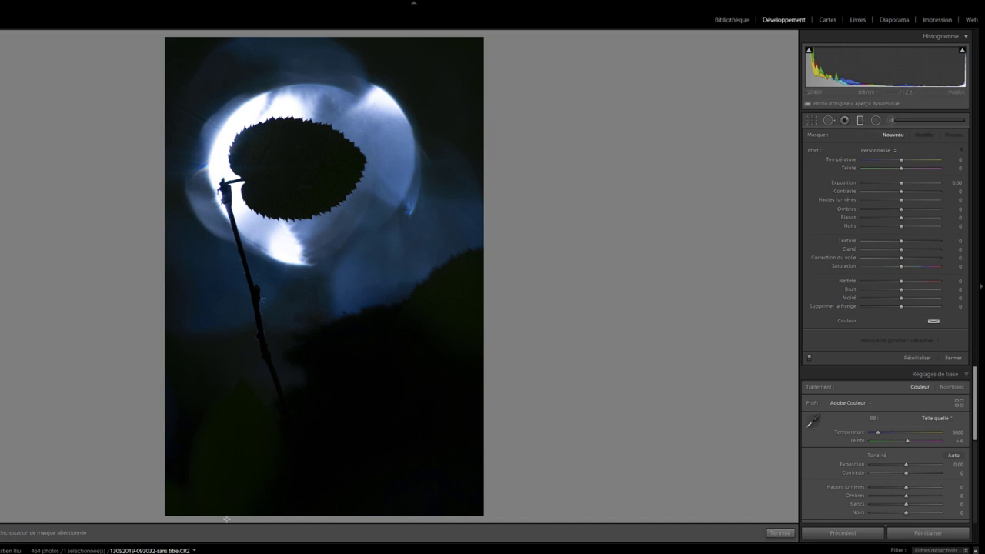
{"action": "mouse_move", "coordinate": [231, 511]}
{"action": "left_mouse_down"}
{"action": "mouse_move", "coordinate": [246, 256]}
{"action": "mouse_move", "coordinate": [233, 291]}
{"action": "left_mouse_up"}
{"action": "left_click_drag", "start_coordinate": [236, 384], "coordinate": [243, 346]}
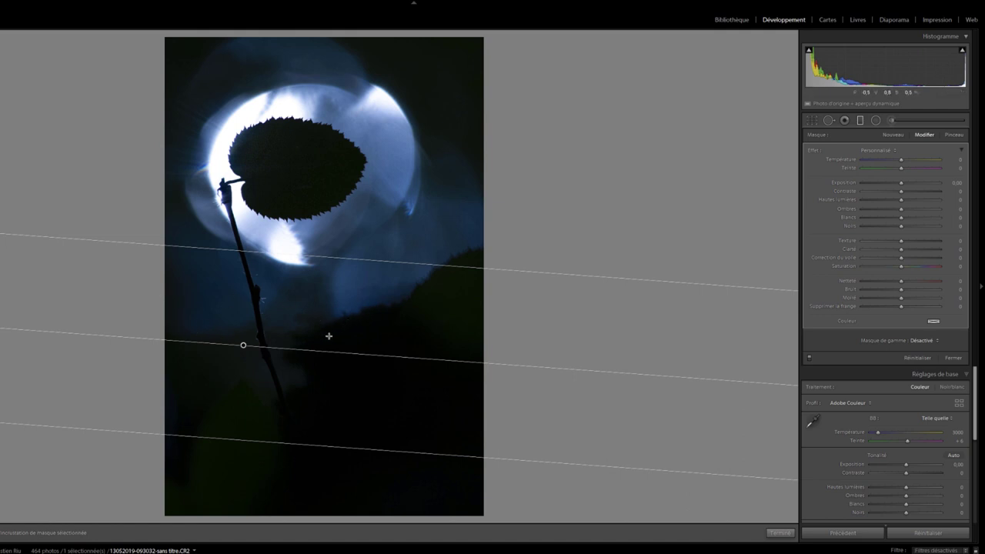
{"action": "key", "text": "o"}
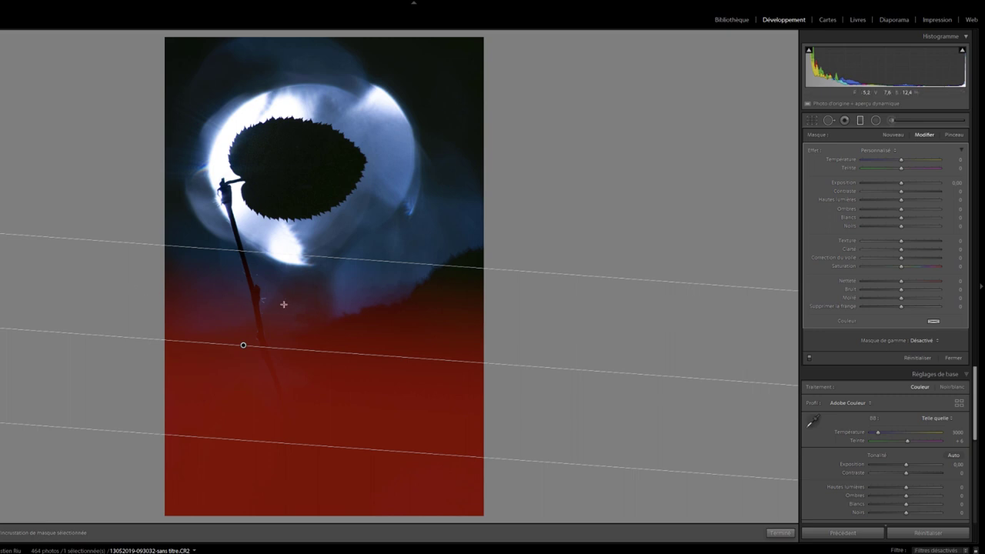
{"action": "mouse_move", "coordinate": [265, 254]}
{"action": "left_mouse_down"}
{"action": "mouse_move", "coordinate": [286, 208]}
{"action": "mouse_move", "coordinate": [276, 247]}
{"action": "mouse_move", "coordinate": [281, 310]}
{"action": "mouse_move", "coordinate": [286, 262]}
{"action": "mouse_move", "coordinate": [292, 280]}
{"action": "left_mouse_up"}
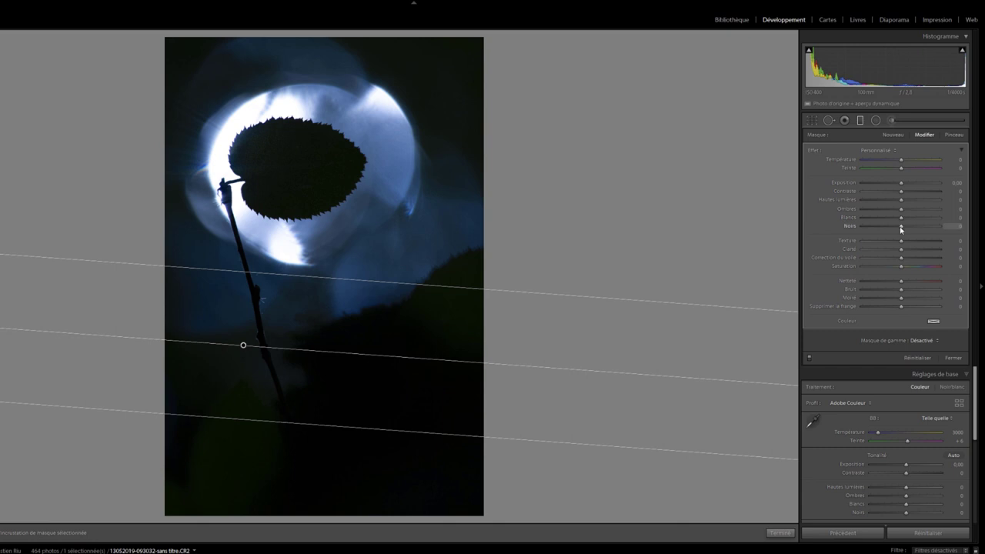
Step: Set the graduated filter's Blacks to −10 and Shadows to −27
{"action": "mouse_move", "coordinate": [901, 227]}
{"action": "left_mouse_down"}
{"action": "mouse_move", "coordinate": [868, 213]}
{"action": "mouse_move", "coordinate": [876, 214]}
{"action": "left_mouse_up"}
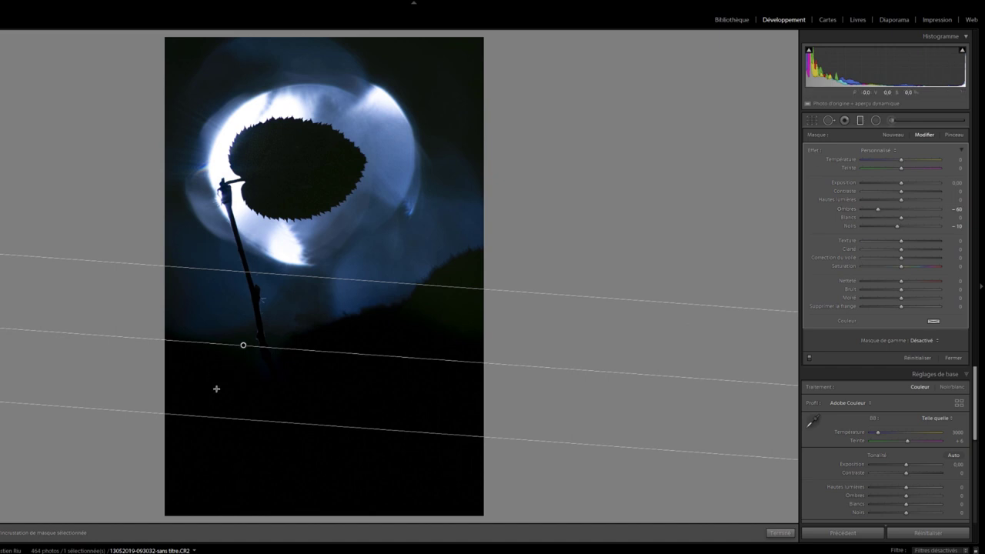
{"action": "right_click", "coordinate": [710, 258]}
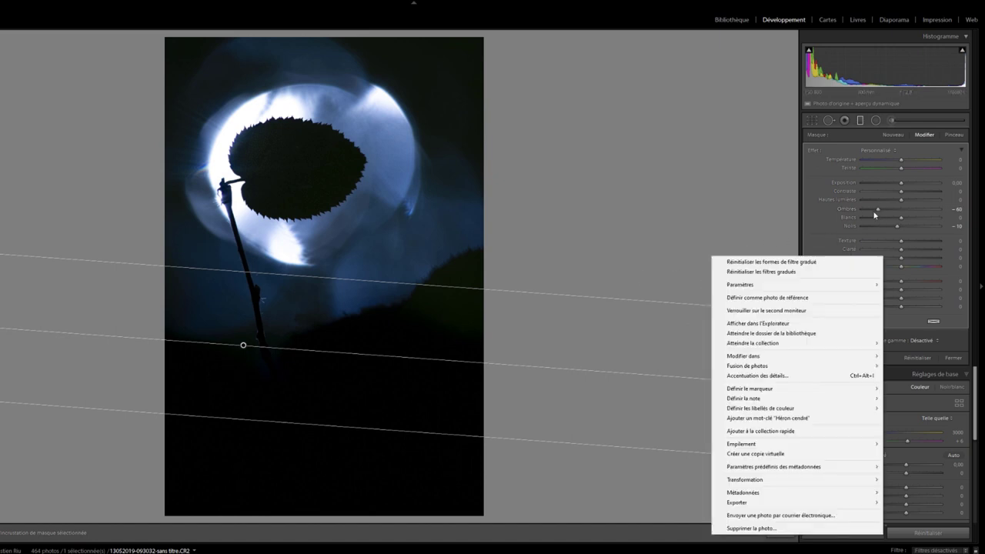
{"action": "left_click", "coordinate": [877, 212]}
{"action": "left_click_drag", "start_coordinate": [877, 212], "coordinate": [887, 216]}
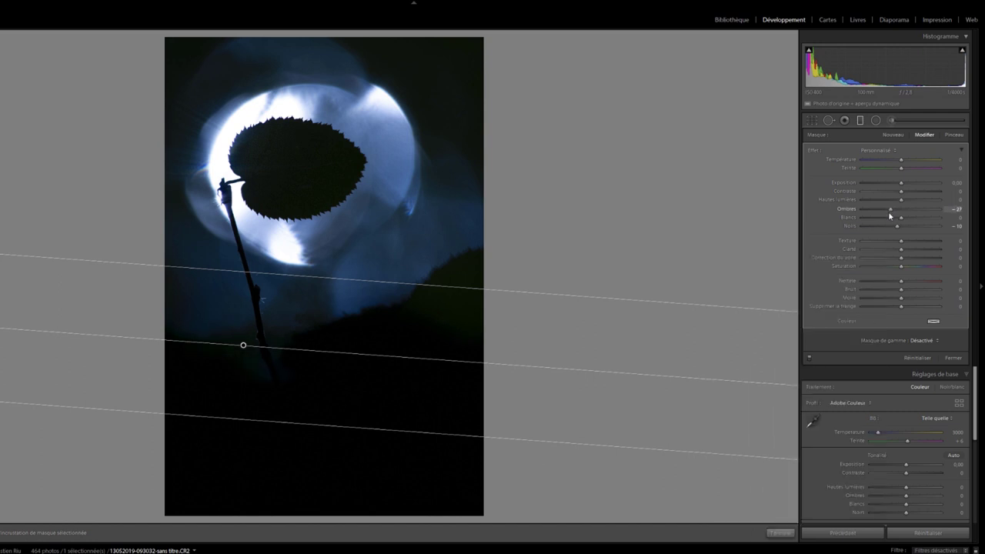
Step: Zoom to 1:1 centred on the stem and ready the Adjustment Brush
{"action": "key", "text": "z"}
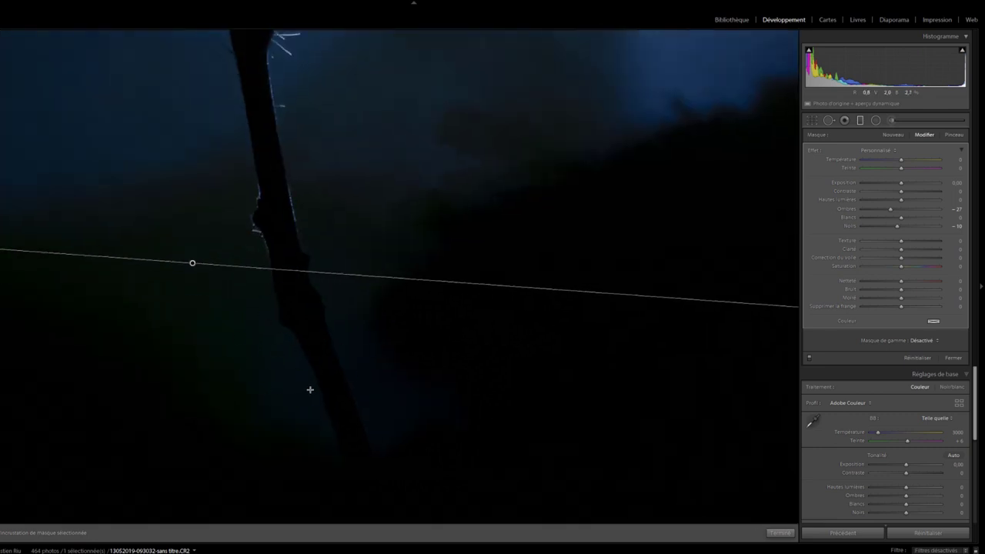
{"action": "left_click_drag", "start_coordinate": [310, 389], "coordinate": [466, 312]}
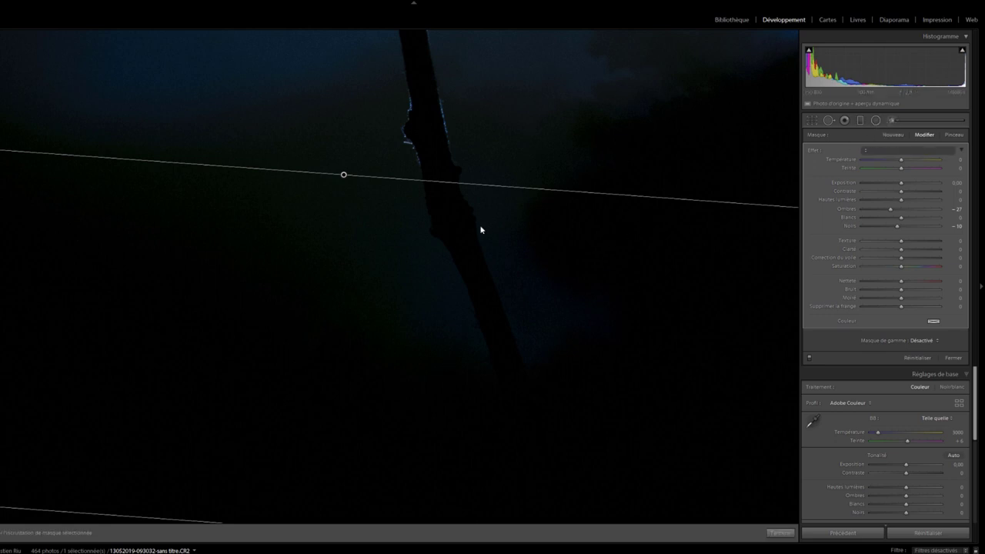
{"action": "left_click", "coordinate": [891, 120]}
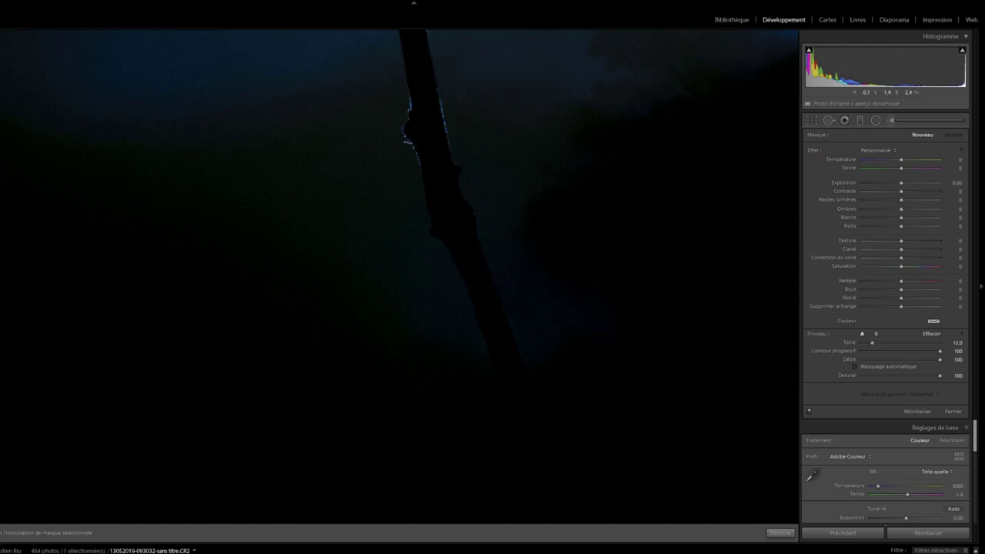
Step: Raise the brush highlights and paint a brightening stroke along the stem
{"action": "scroll", "coordinate": [435, 296], "scroll_direction": "up", "scroll_amount": 3}
{"action": "scroll", "coordinate": [436, 301], "scroll_direction": "up", "scroll_amount": 3}
{"action": "left_click_drag", "start_coordinate": [901, 199], "coordinate": [908, 212]}
{"action": "scroll", "coordinate": [433, 241], "scroll_direction": "up", "scroll_amount": 4}
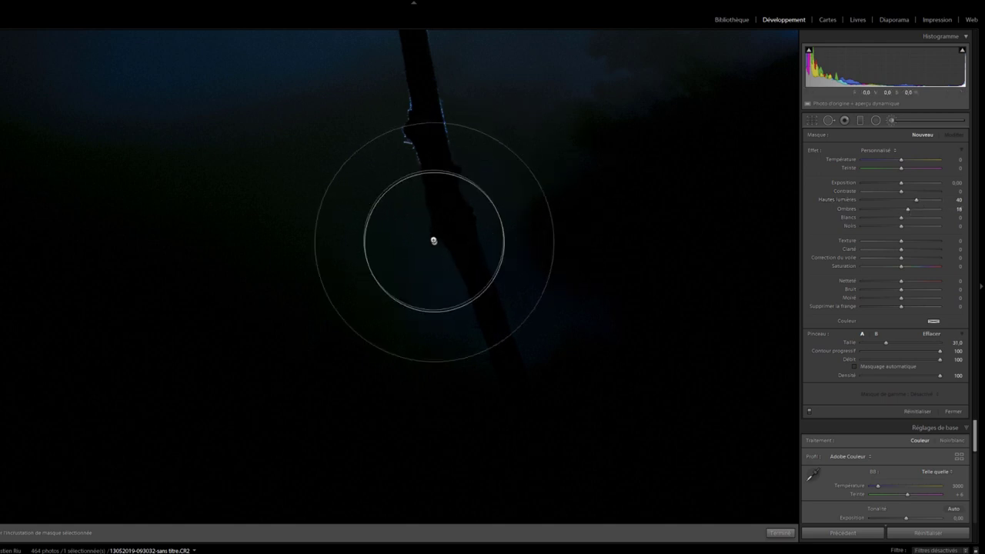
{"action": "mouse_move", "coordinate": [486, 274]}
{"action": "left_mouse_down"}
{"action": "mouse_move", "coordinate": [504, 212]}
{"action": "mouse_move", "coordinate": [429, 240]}
{"action": "left_mouse_up"}
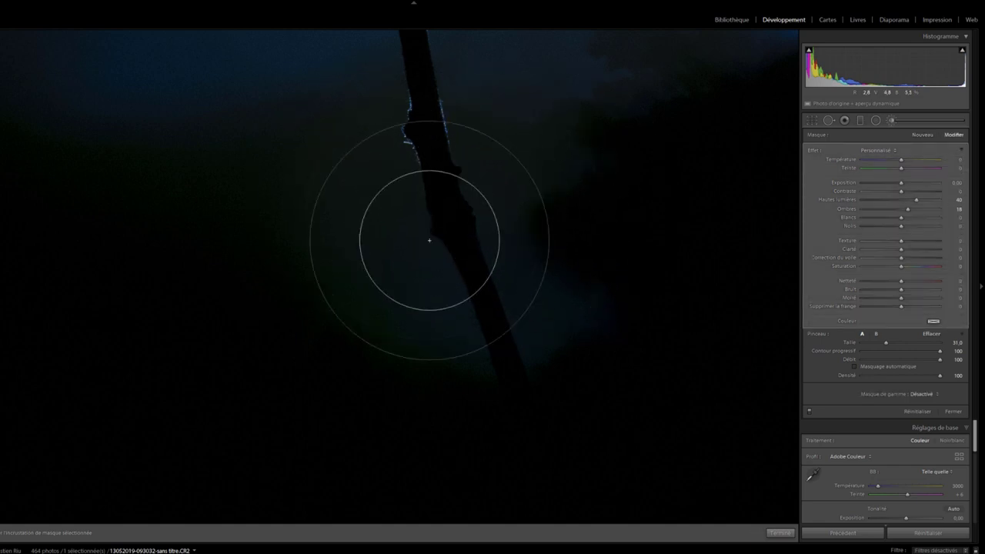
Step: Compare the stroke off and on, fit the photo, and lower brushed highlights to 27
{"action": "left_click", "coordinate": [808, 412]}
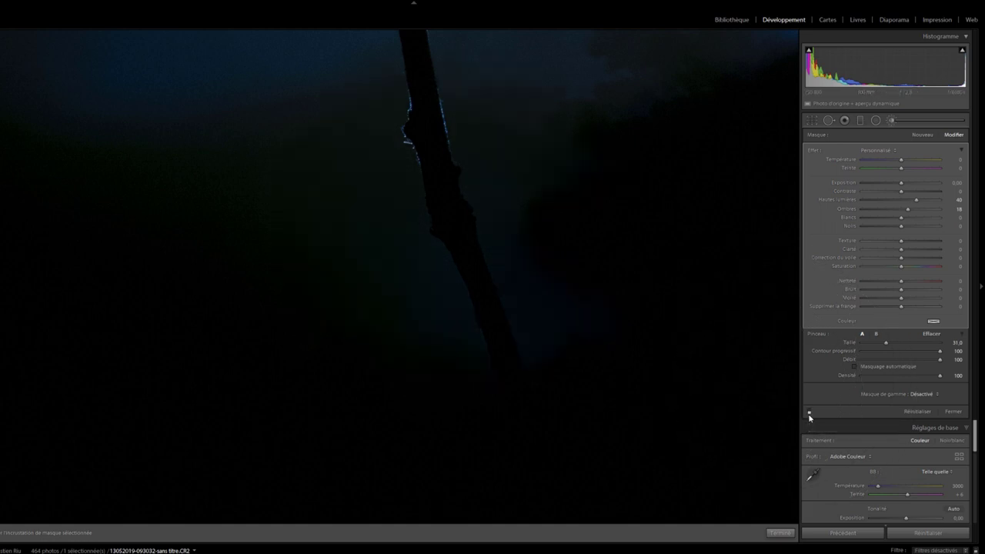
{"action": "key", "text": "z"}
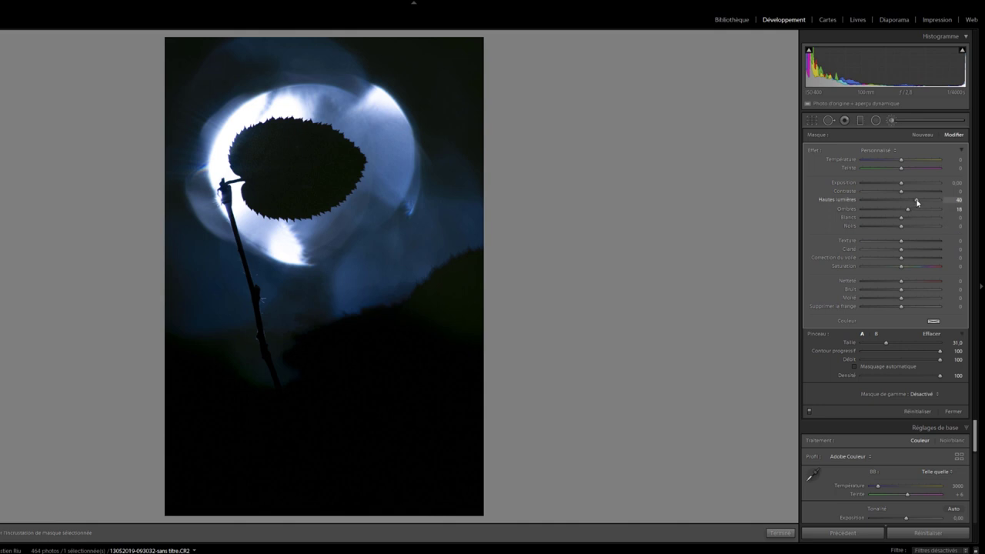
{"action": "left_click_drag", "start_coordinate": [915, 200], "coordinate": [911, 204]}
Step: In the Basic panel set Highlights −49, Temperature 3210 and Tint +16
{"action": "left_click", "coordinate": [890, 121]}
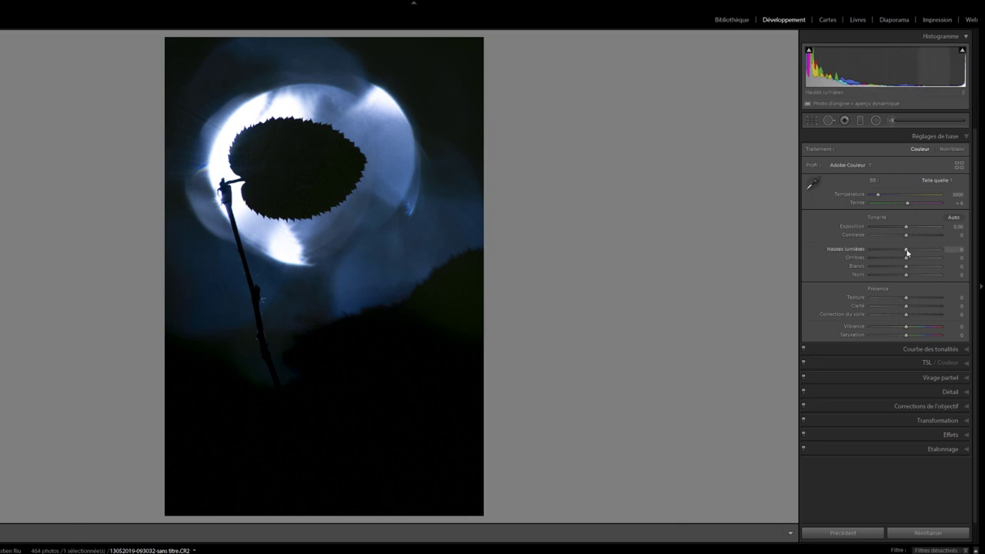
{"action": "left_click_drag", "start_coordinate": [907, 251], "coordinate": [900, 251]}
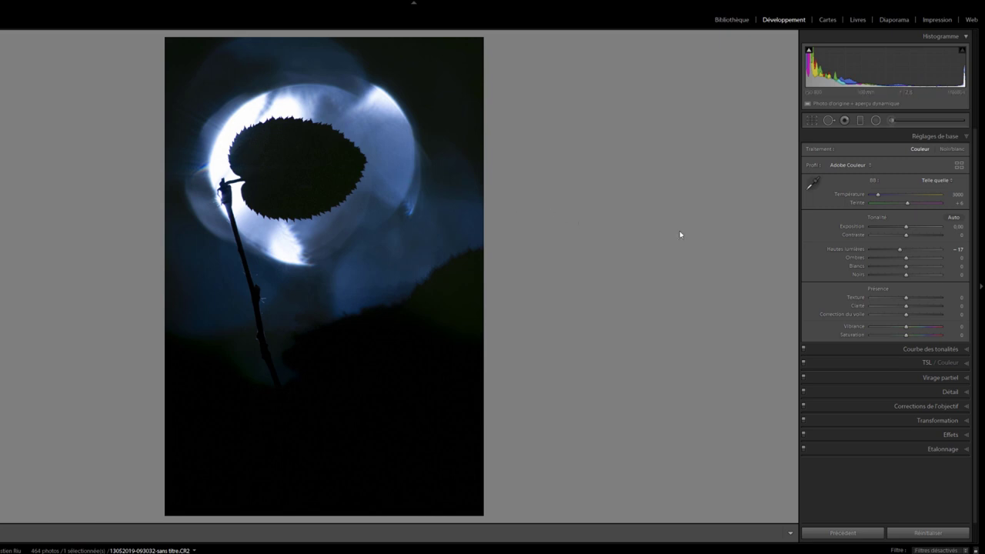
{"action": "left_click_drag", "start_coordinate": [898, 251], "coordinate": [885, 252]}
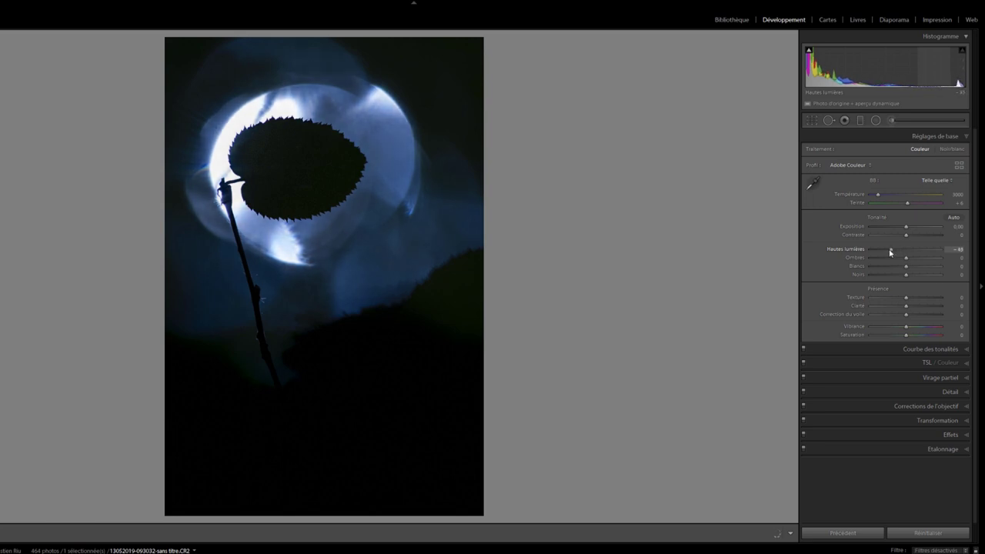
{"action": "left_click_drag", "start_coordinate": [886, 251], "coordinate": [887, 252]}
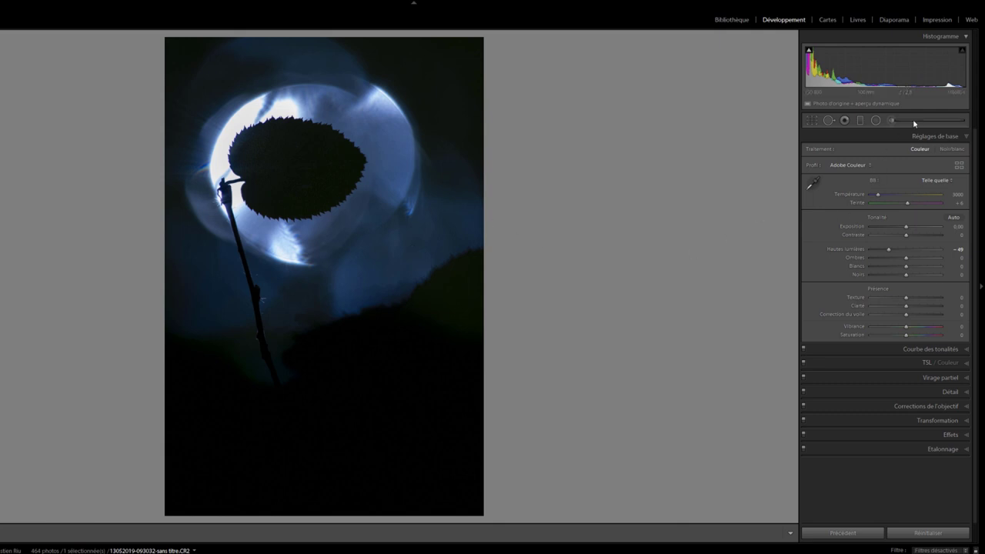
{"action": "left_click_drag", "start_coordinate": [878, 197], "coordinate": [880, 198]}
{"action": "left_click_drag", "start_coordinate": [908, 206], "coordinate": [910, 208]}
Step: Drag the HSL Hue targeted tool on a blue area to shift Blue hue to +3
{"action": "left_click", "coordinate": [968, 367]}
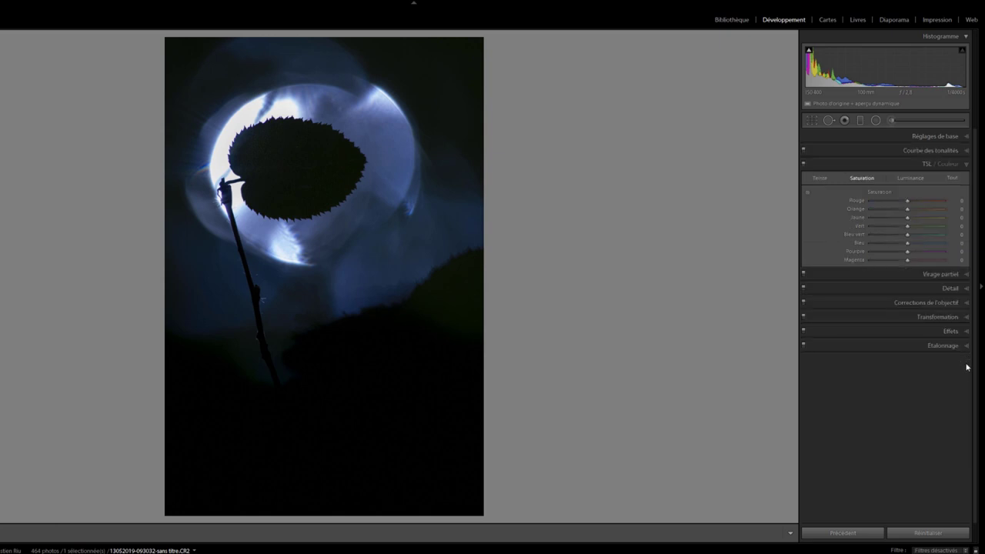
{"action": "left_click", "coordinate": [818, 179]}
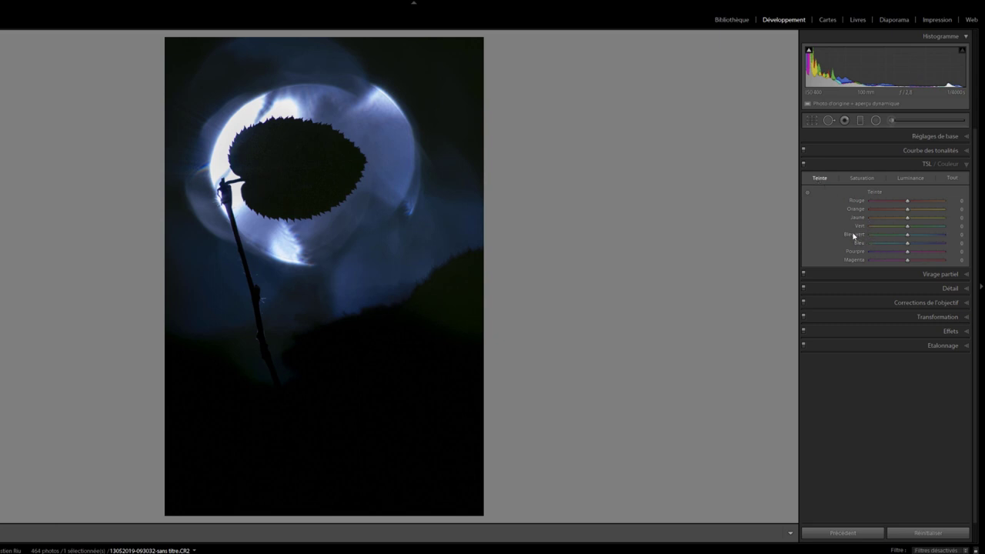
{"action": "left_click", "coordinate": [808, 195]}
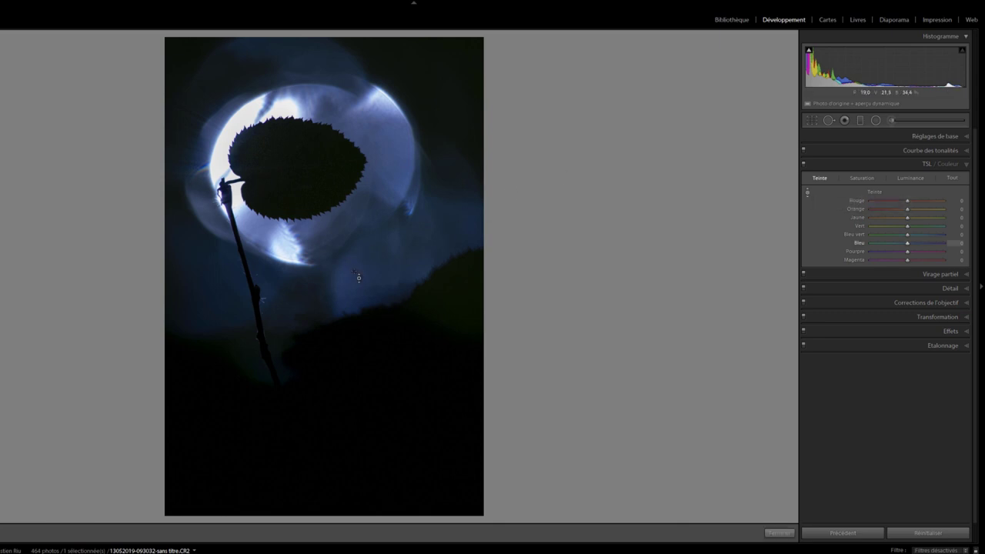
{"action": "left_click_drag", "start_coordinate": [358, 277], "coordinate": [357, 271]}
Step: Apply the Artistique 08 profile from the Profile Browser and set its Amount to 55
{"action": "left_click", "coordinate": [933, 137]}
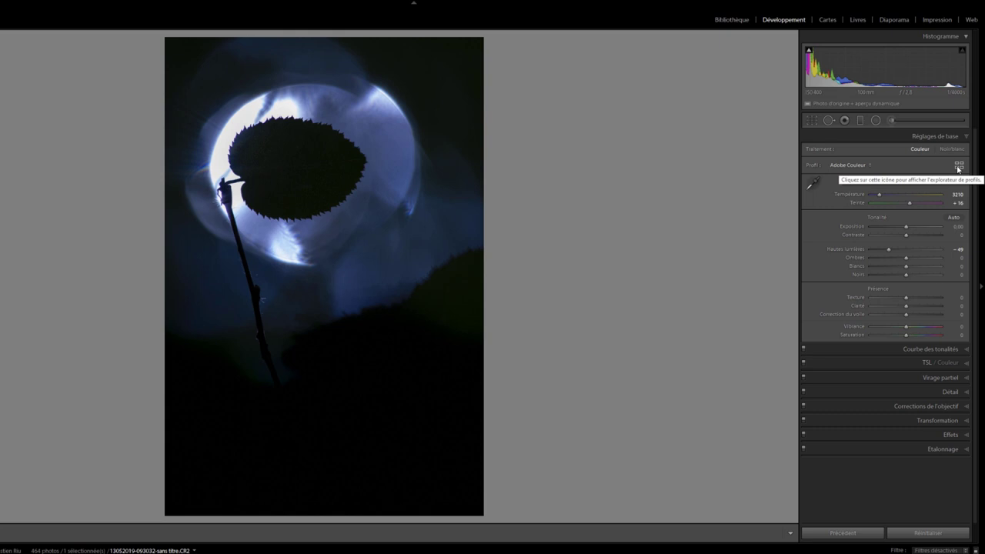
{"action": "left_click", "coordinate": [959, 166]}
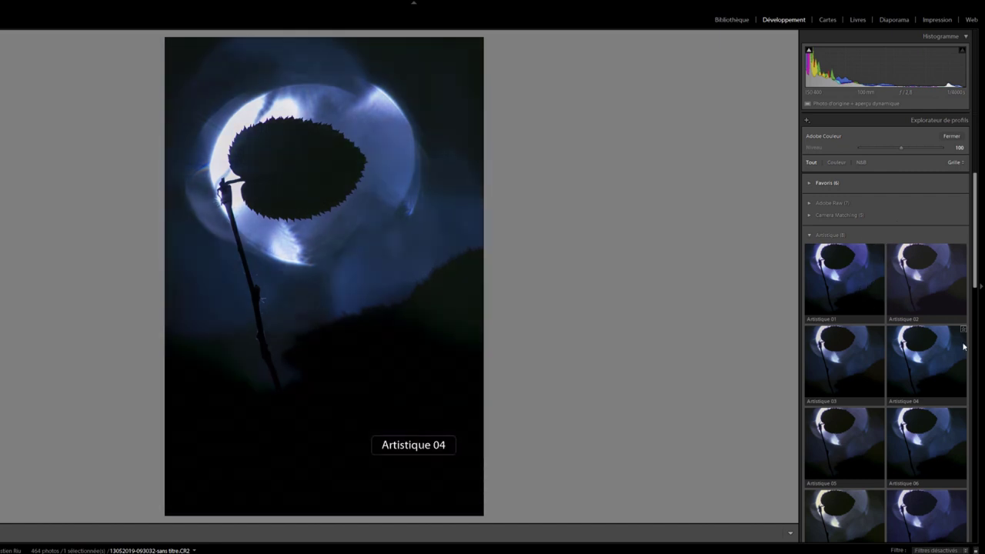
{"action": "left_click_drag", "start_coordinate": [975, 281], "coordinate": [976, 300]}
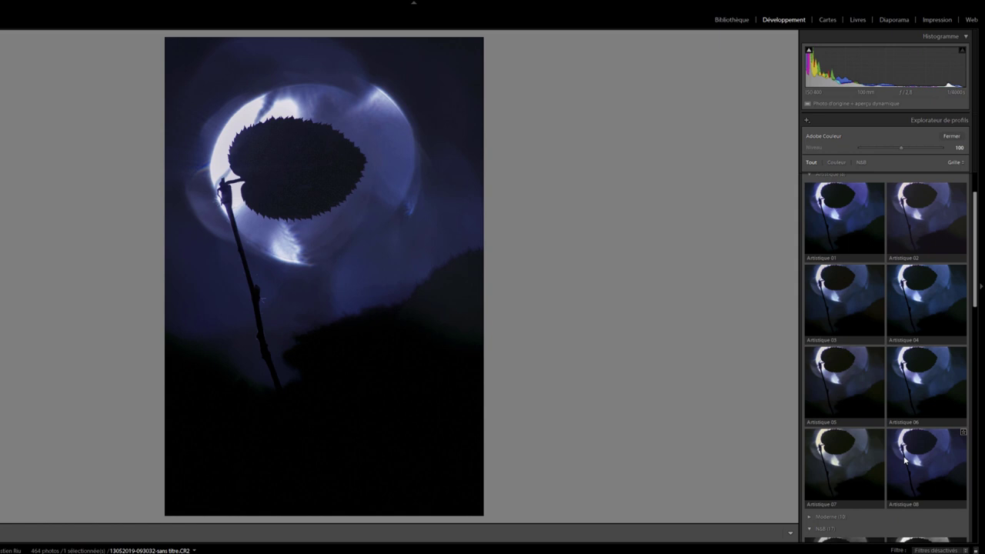
{"action": "left_click", "coordinate": [904, 460]}
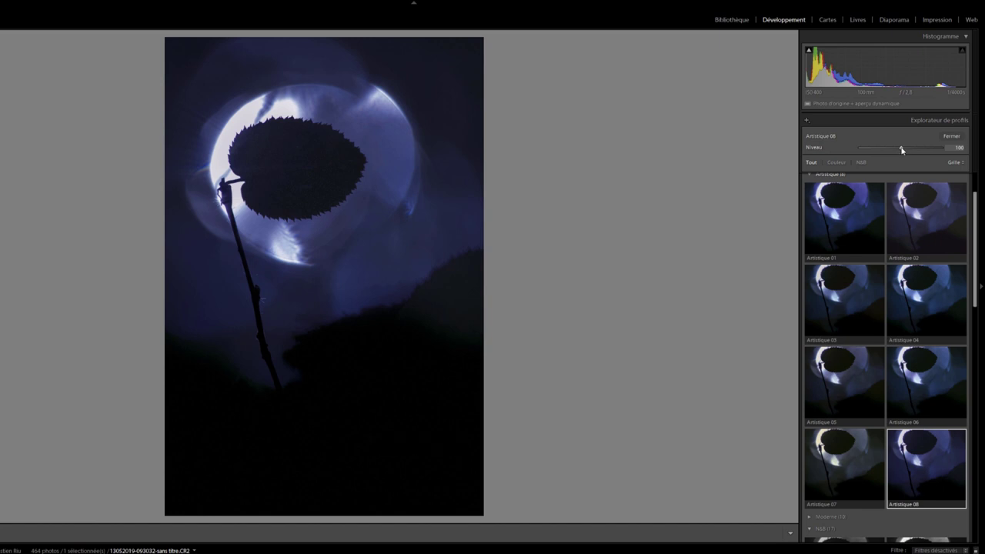
{"action": "left_click_drag", "start_coordinate": [902, 149], "coordinate": [928, 150]}
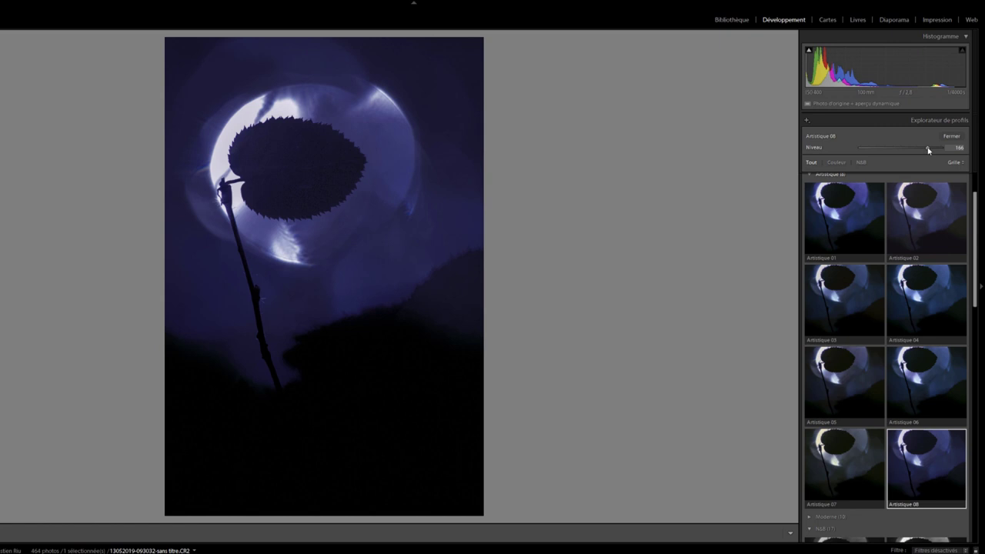
{"action": "left_click_drag", "start_coordinate": [928, 150], "coordinate": [882, 155]}
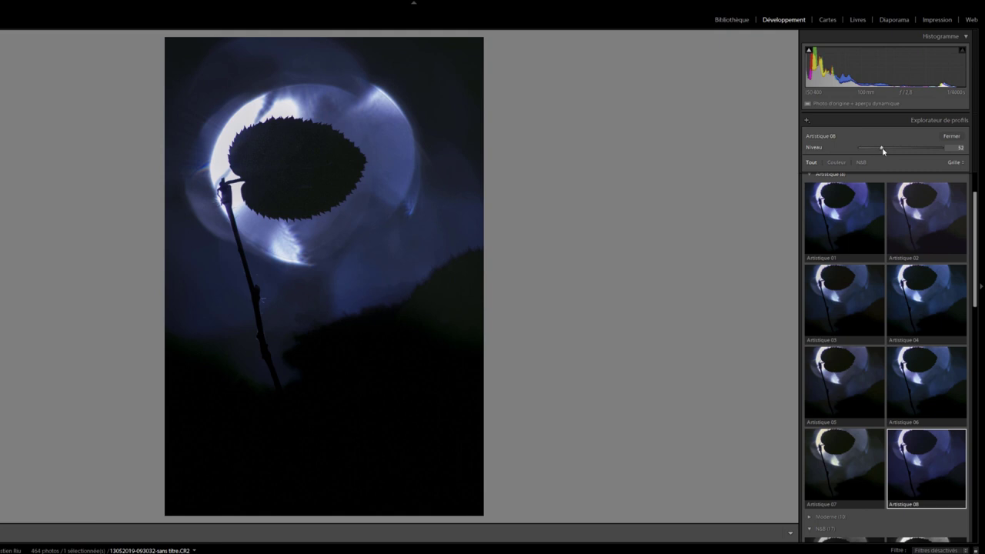
{"action": "left_click_drag", "start_coordinate": [883, 151], "coordinate": [883, 149]}
Step: Close the Profile Browser, zoom 1:1 centred on the leaf, and ready the Adjustment Brush
{"action": "left_click", "coordinate": [959, 137]}
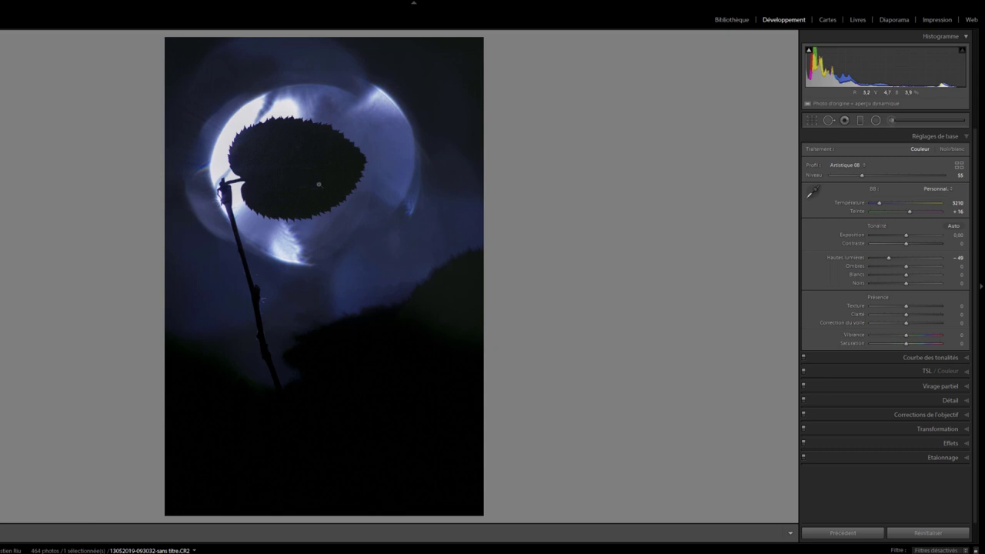
{"action": "left_click", "coordinate": [305, 166]}
{"action": "left_click_drag", "start_coordinate": [301, 169], "coordinate": [373, 276]}
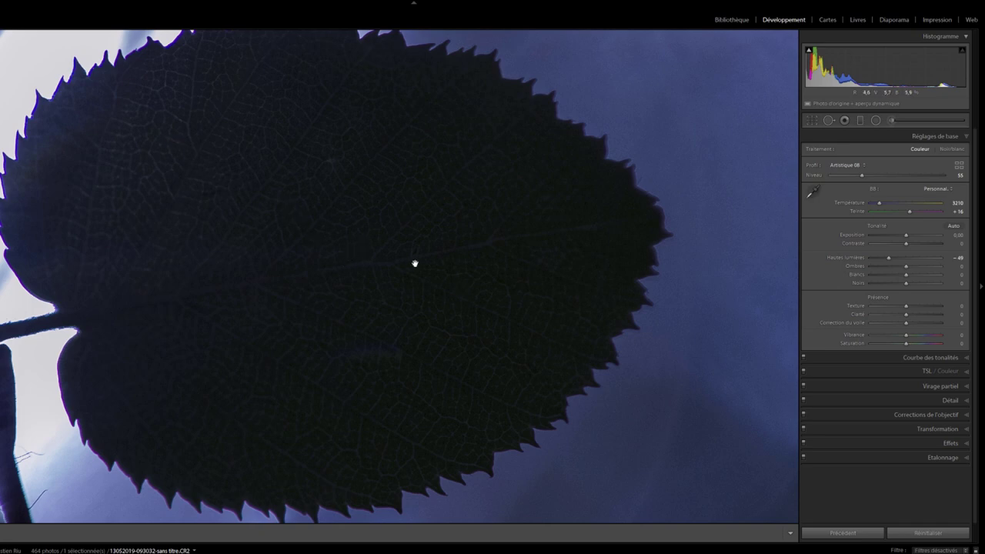
{"action": "left_click_drag", "start_coordinate": [420, 282], "coordinate": [428, 287]}
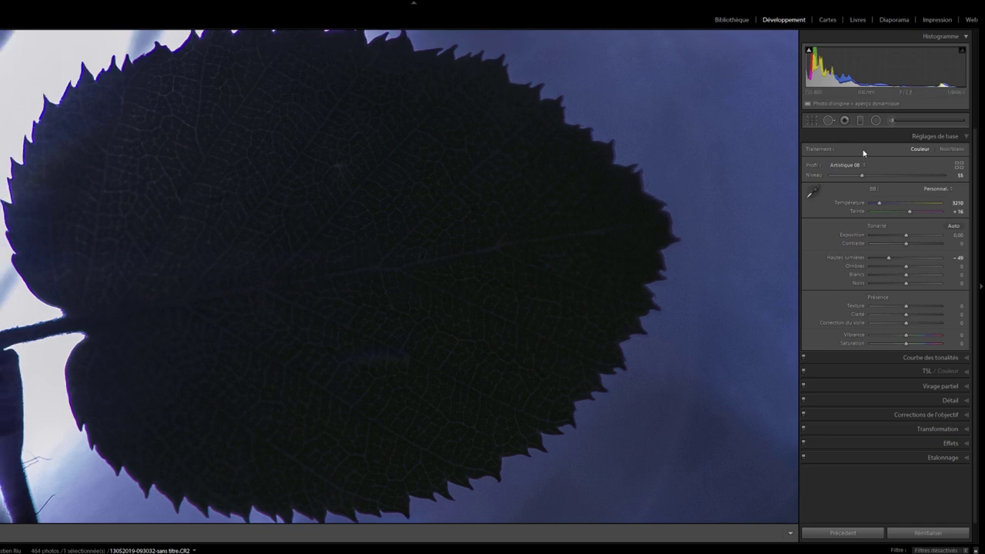
{"action": "left_click", "coordinate": [890, 120]}
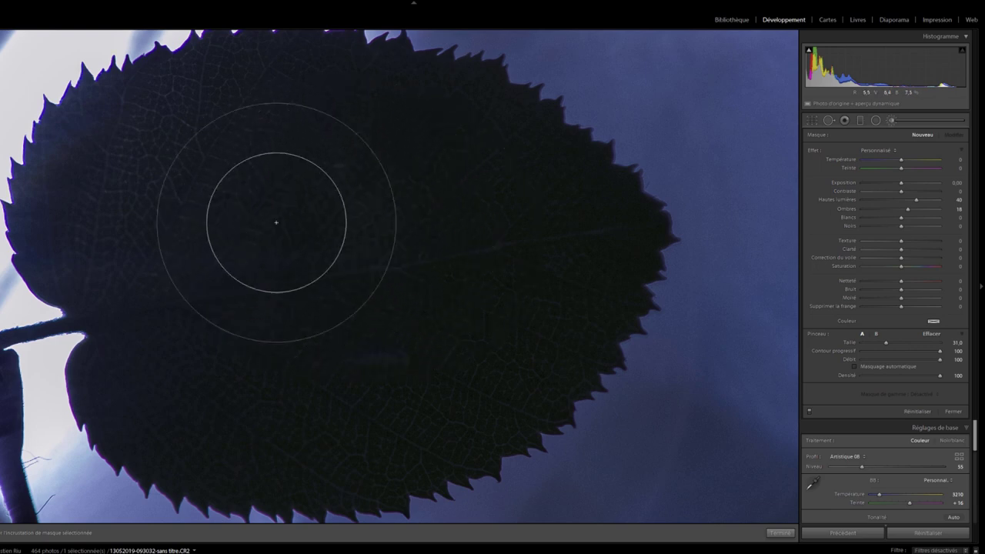
Step: Brush across the whole leaf down to its lower edge, checking coverage with the mask overlay
{"action": "left_click_drag", "start_coordinate": [276, 222], "coordinate": [330, 175]}
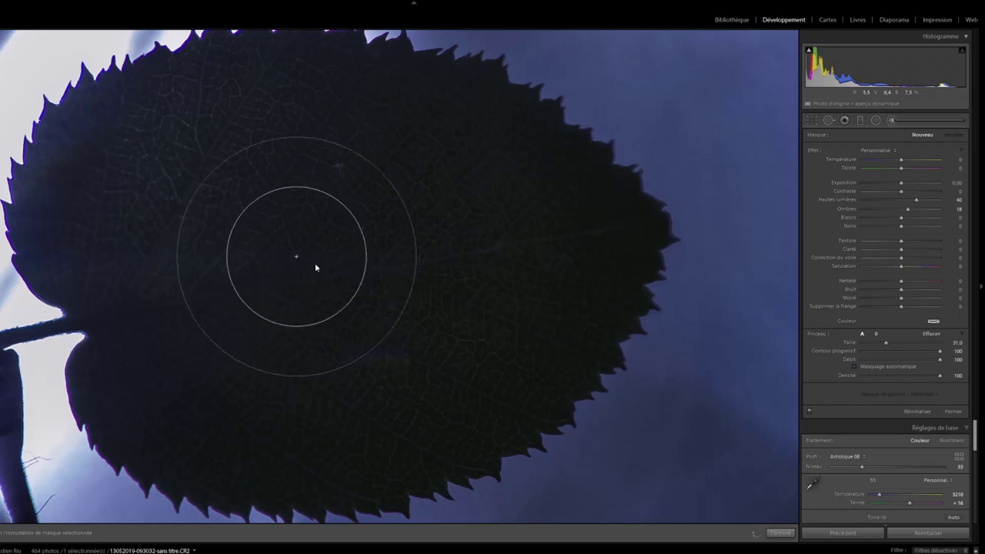
{"action": "key", "text": "o"}
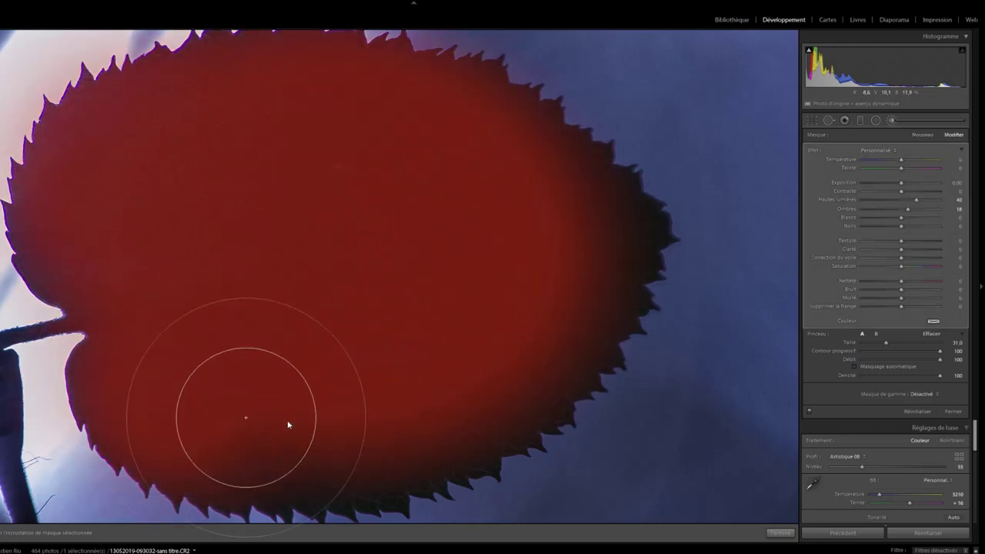
{"action": "left_click_drag", "start_coordinate": [288, 424], "coordinate": [567, 273]}
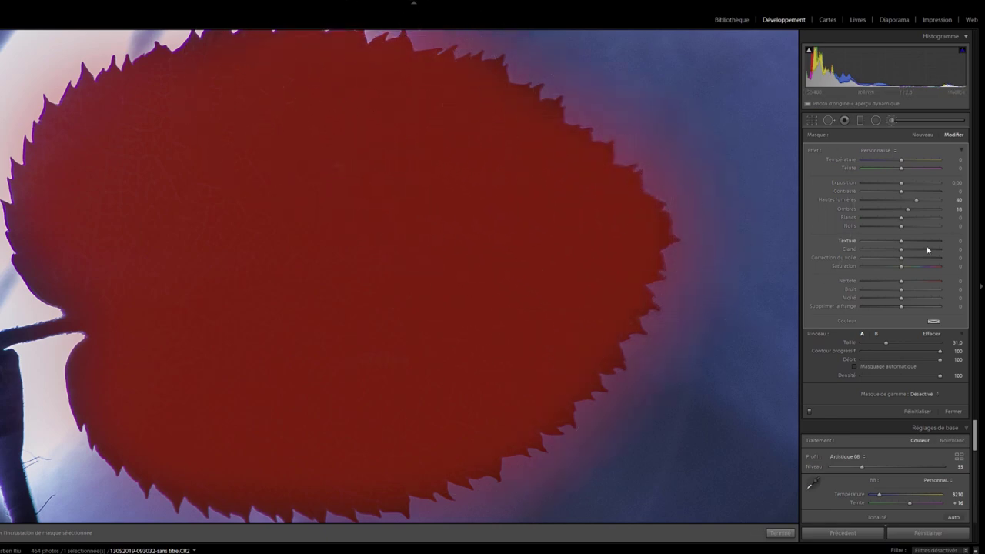
Step: Reset the brush effects, then give the leaf mask Texture 35 and Clarity 28
{"action": "key", "text": "o"}
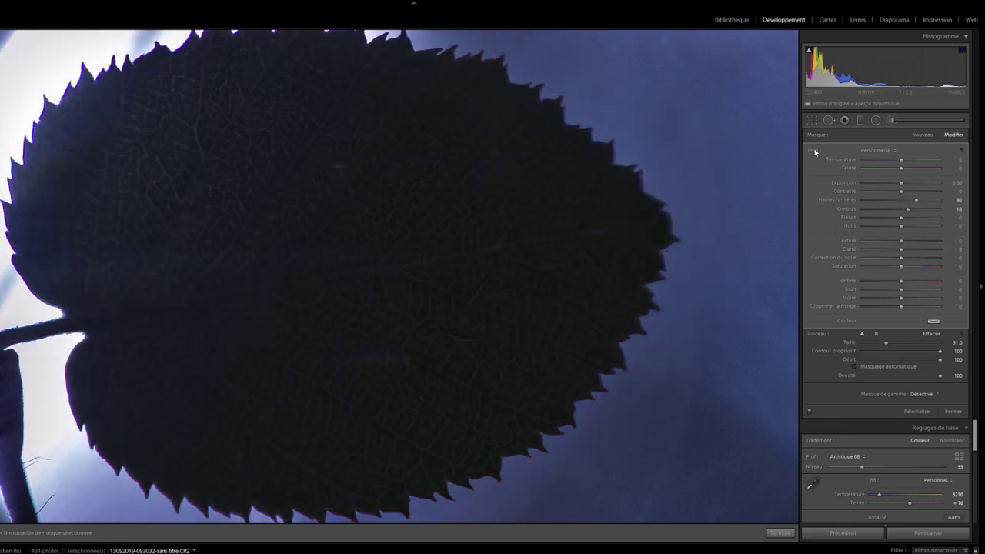
{"action": "double_click", "coordinate": [814, 150]}
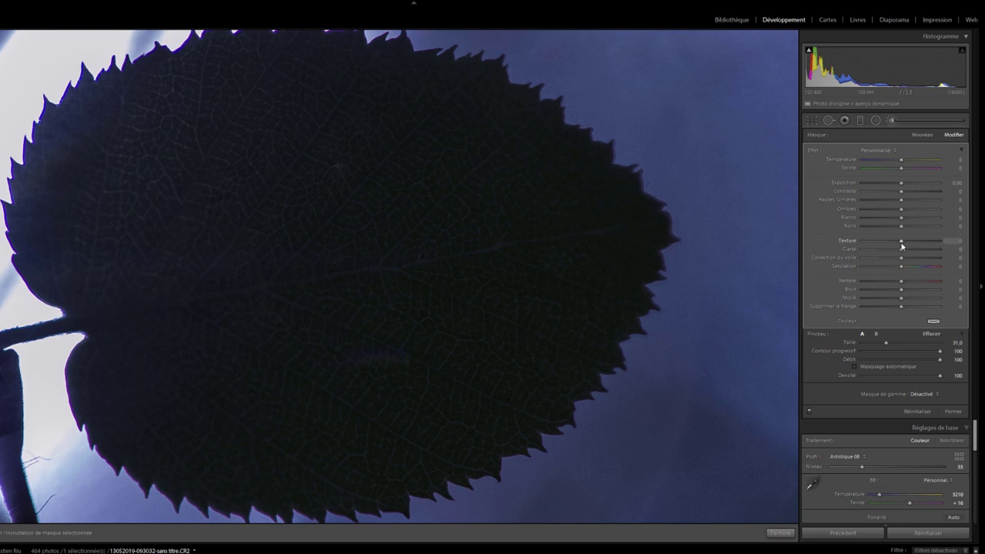
{"action": "mouse_move", "coordinate": [902, 245]}
{"action": "left_mouse_down"}
{"action": "mouse_move", "coordinate": [925, 241]}
{"action": "mouse_move", "coordinate": [915, 243]}
{"action": "left_mouse_up"}
{"action": "left_click_drag", "start_coordinate": [903, 252], "coordinate": [913, 249]}
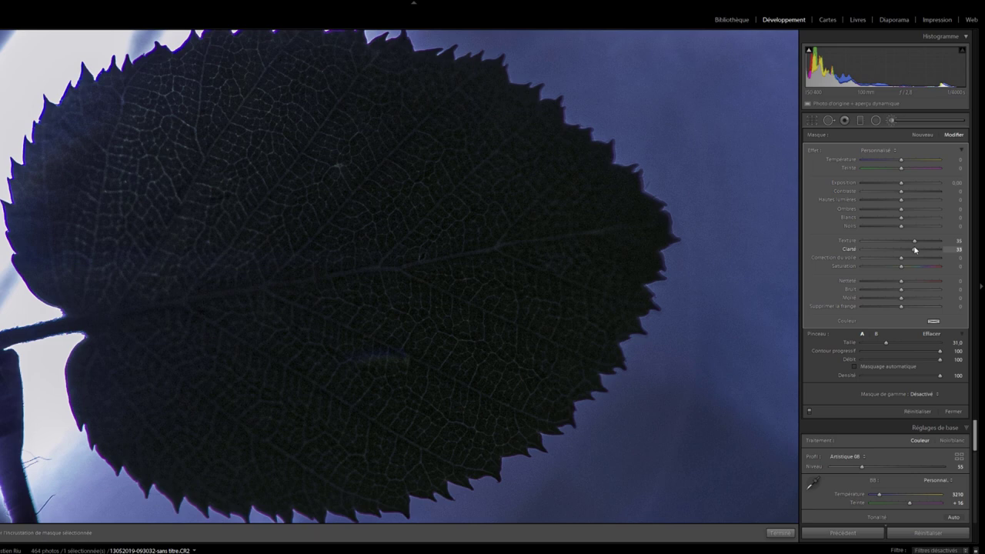
{"action": "left_click_drag", "start_coordinate": [914, 249], "coordinate": [910, 248]}
Step: Add Contrast 10 and set Blacks to −9 on the leaf mask
{"action": "mouse_move", "coordinate": [899, 194]}
{"action": "left_mouse_down"}
{"action": "mouse_move", "coordinate": [902, 220]}
{"action": "mouse_move", "coordinate": [918, 220]}
{"action": "mouse_move", "coordinate": [911, 199]}
{"action": "mouse_move", "coordinate": [922, 207]}
{"action": "left_mouse_up"}
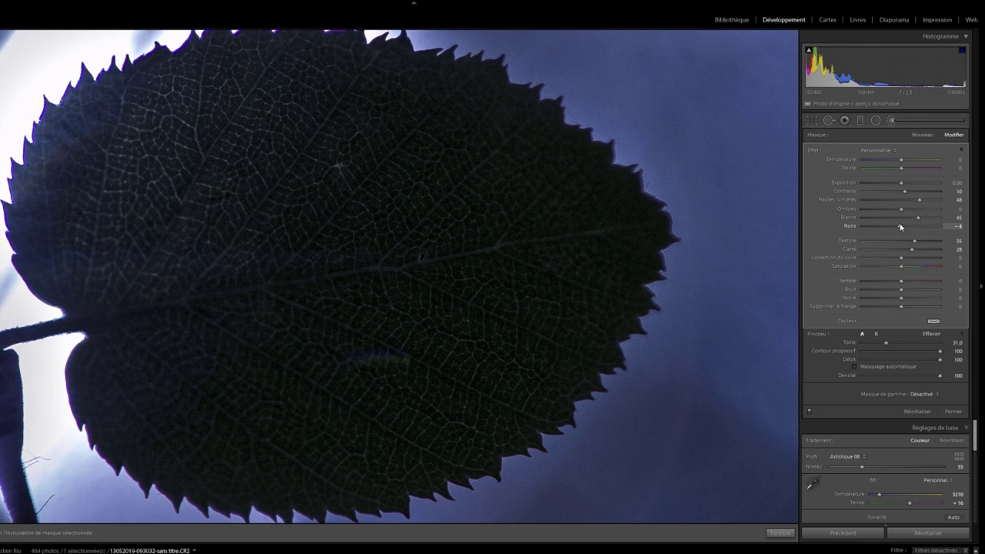
{"action": "left_click_drag", "start_coordinate": [900, 226], "coordinate": [897, 226]}
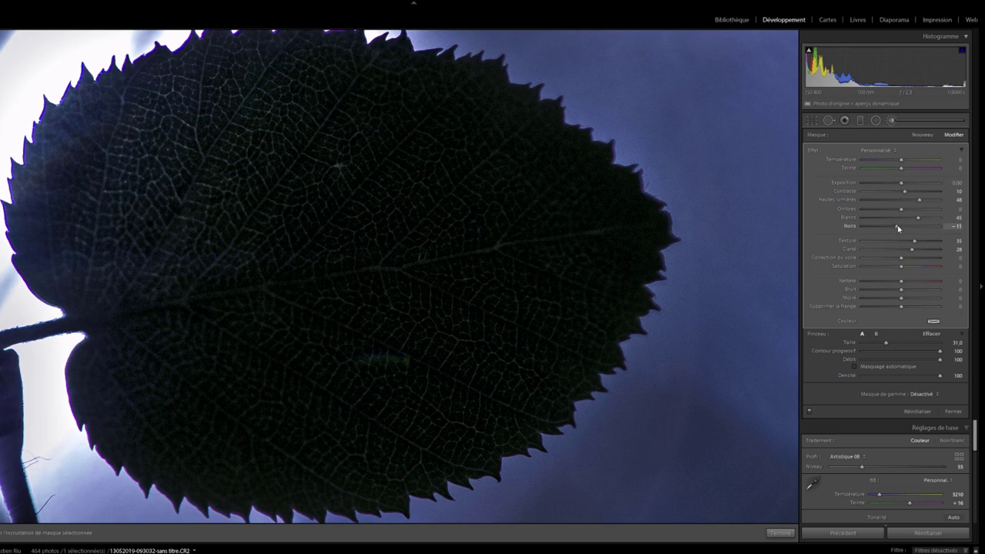
{"action": "left_click_drag", "start_coordinate": [897, 227], "coordinate": [899, 229]}
Step: Toggle the leaf brush pin off and on repeatedly to compare the vein enhancement
{"action": "left_click", "coordinate": [810, 413]}
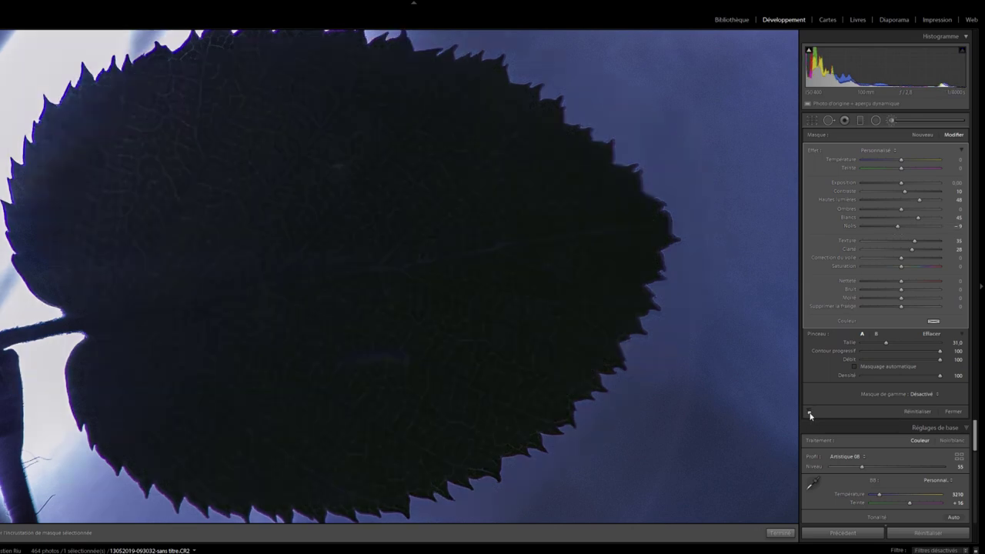
{"action": "left_click", "coordinate": [809, 413]}
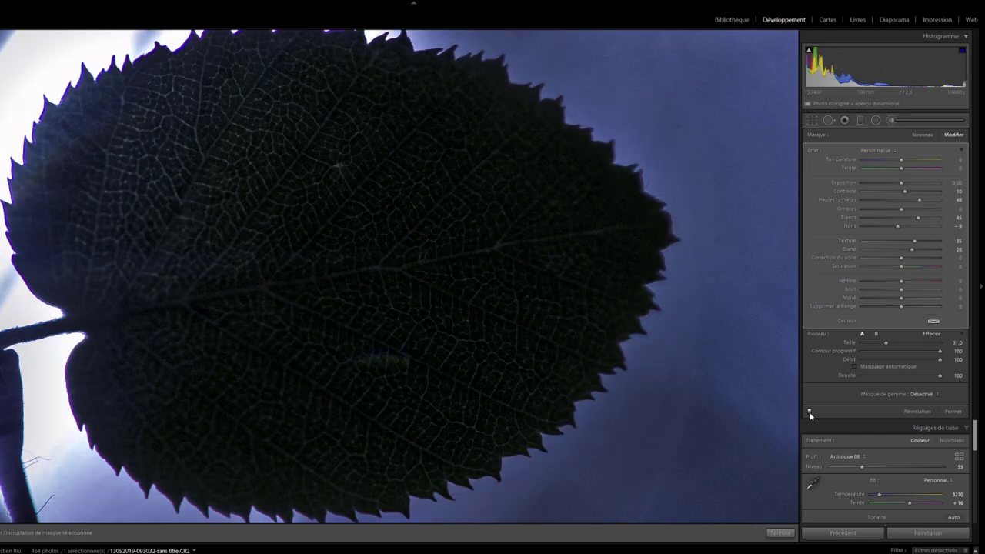
{"action": "left_click", "coordinate": [809, 414]}
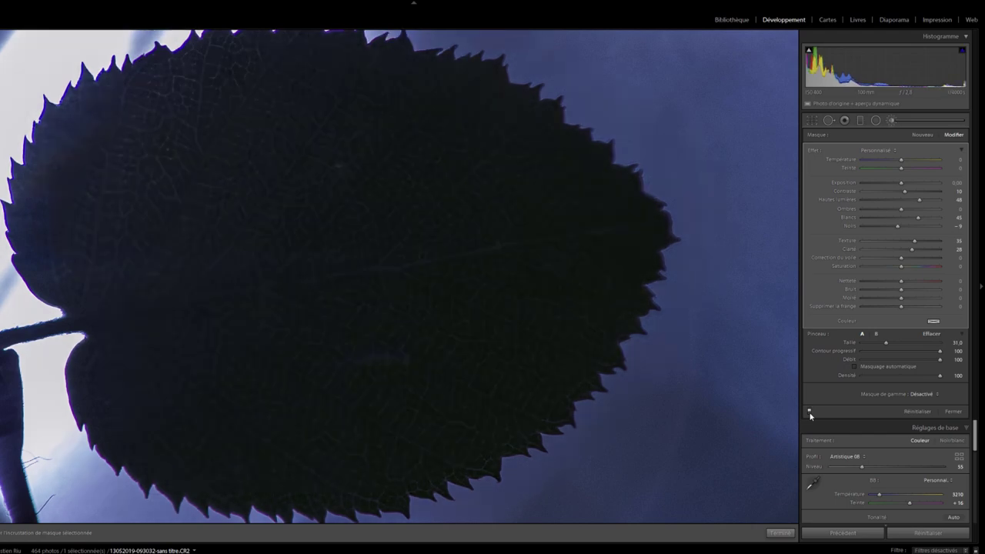
{"action": "left_click", "coordinate": [810, 413]}
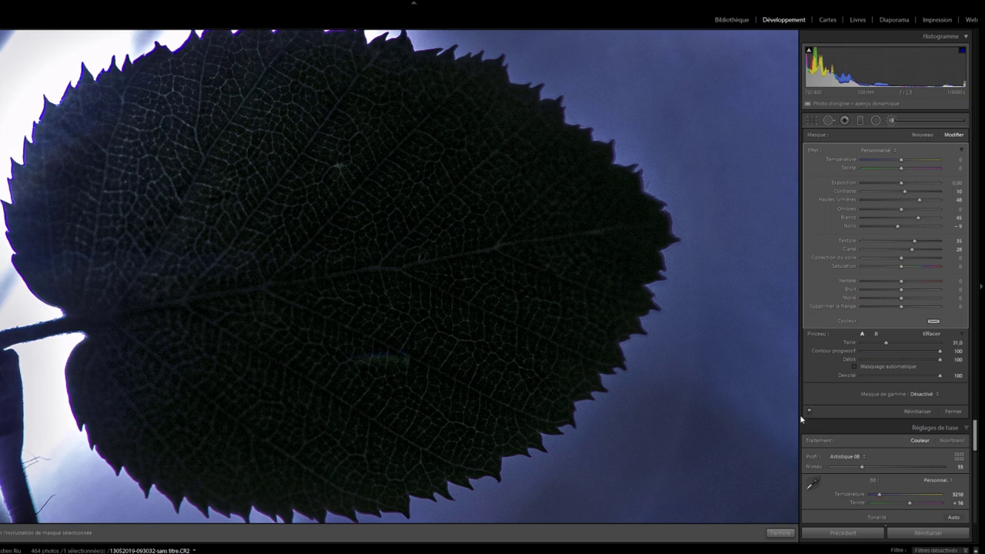
{"action": "left_click", "coordinate": [809, 413]}
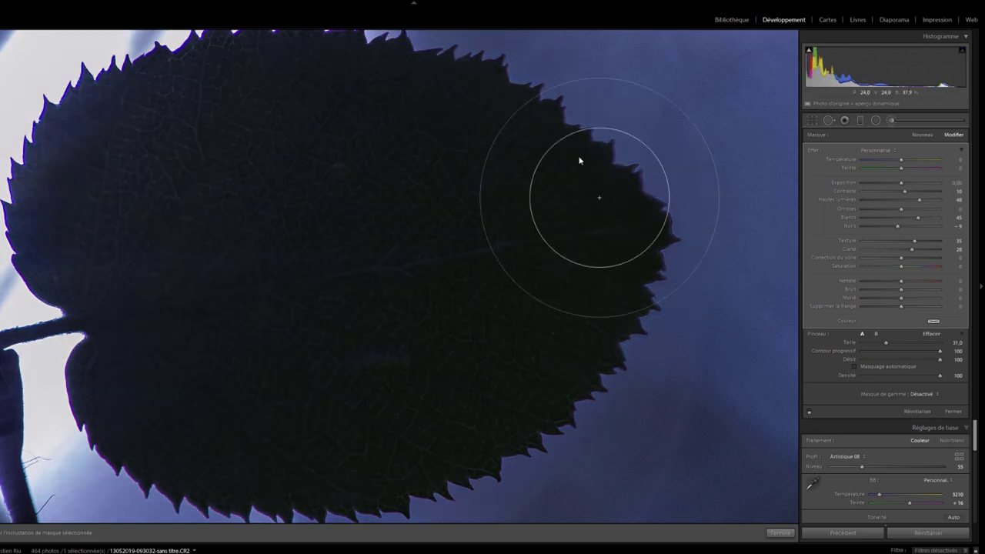
Step: Re-enable the vein enhancement and show the brush mask overlay over the leaf
{"action": "scroll", "coordinate": [246, 128], "scroll_direction": "up", "scroll_amount": 2}
{"action": "scroll", "coordinate": [411, 262], "scroll_direction": "up", "scroll_amount": 2}
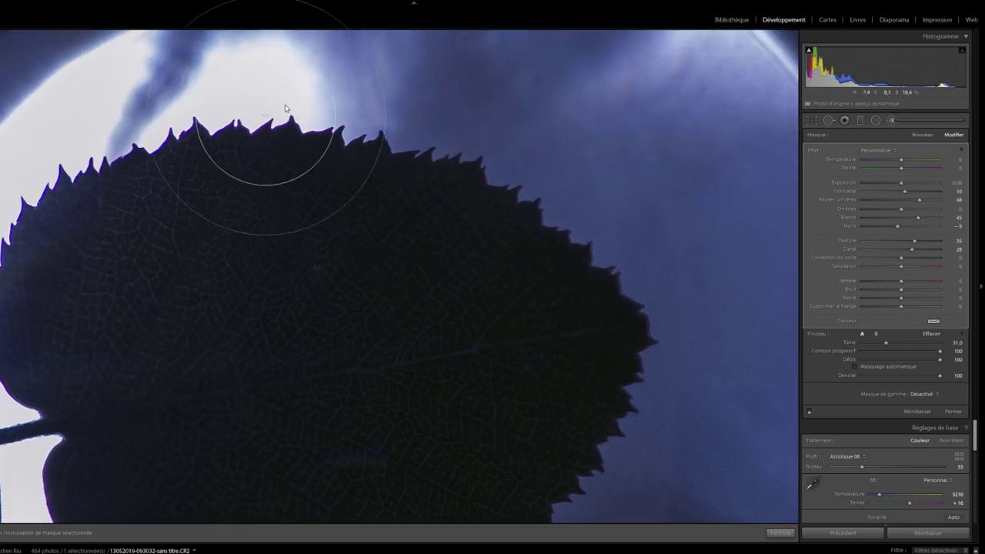
{"action": "scroll", "coordinate": [492, 251], "scroll_direction": "down", "scroll_amount": 2}
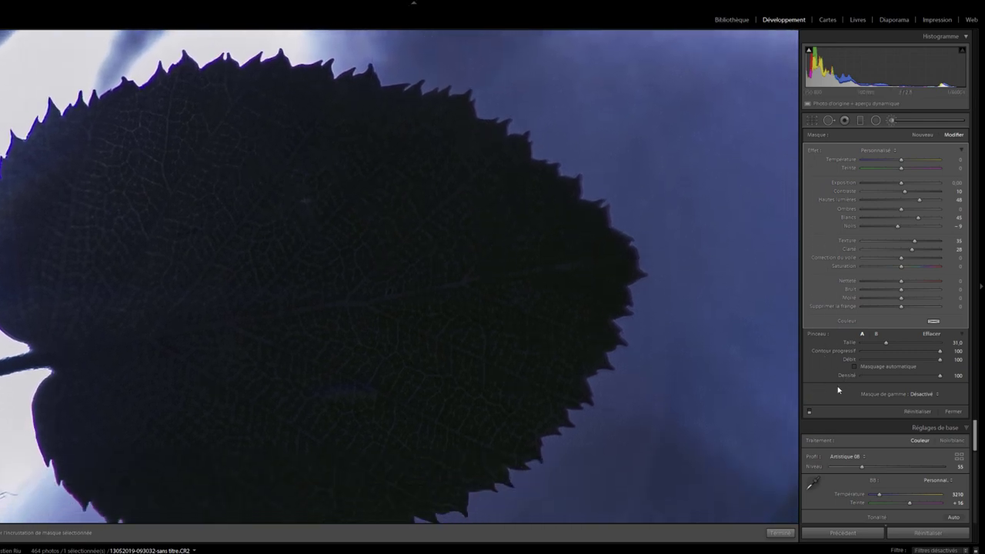
{"action": "left_click", "coordinate": [810, 413]}
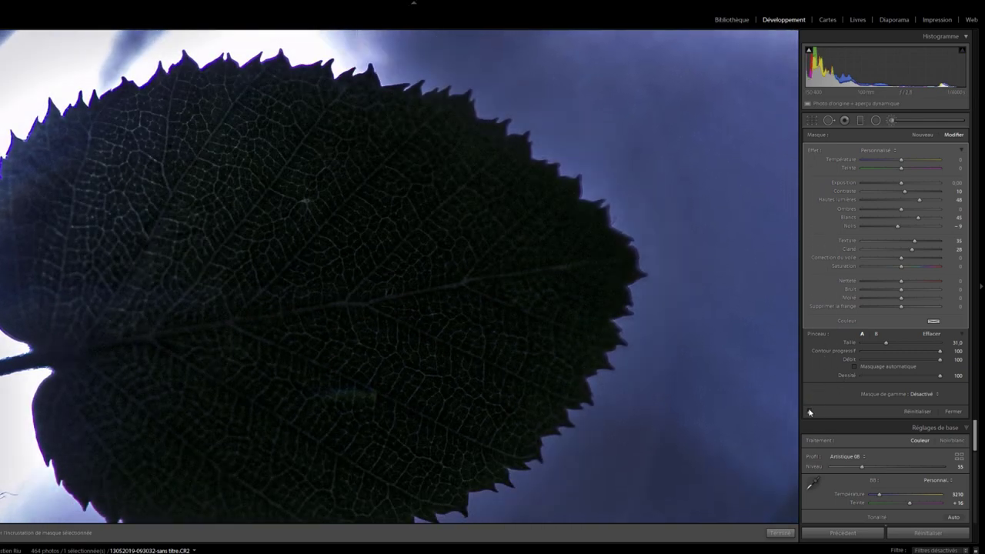
{"action": "key", "text": "o"}
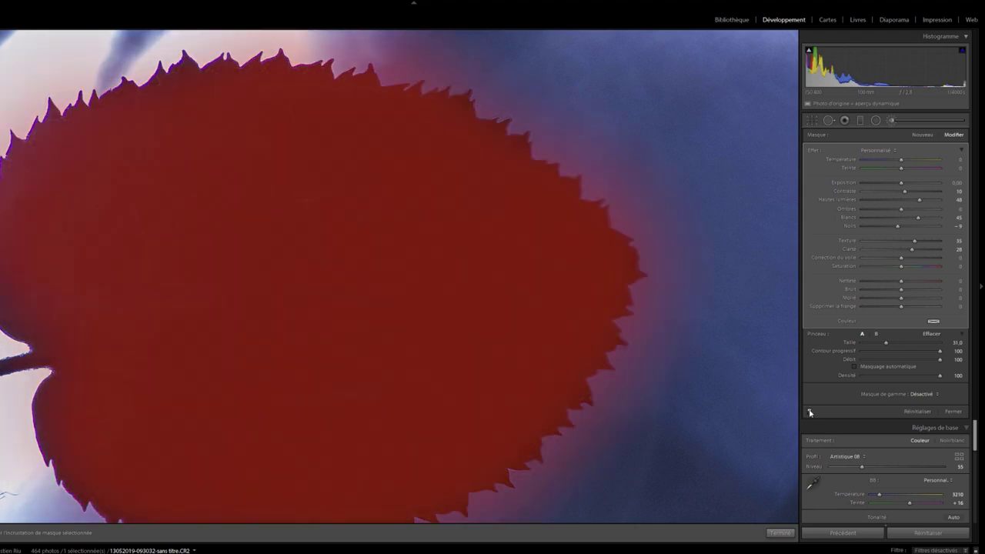
{"action": "key", "text": "o"}
{"action": "key", "text": "o"}
Step: Add a Luminance range mask to the leaf brush with range 0/59 and smoothing 67
{"action": "left_click", "coordinate": [927, 396]}
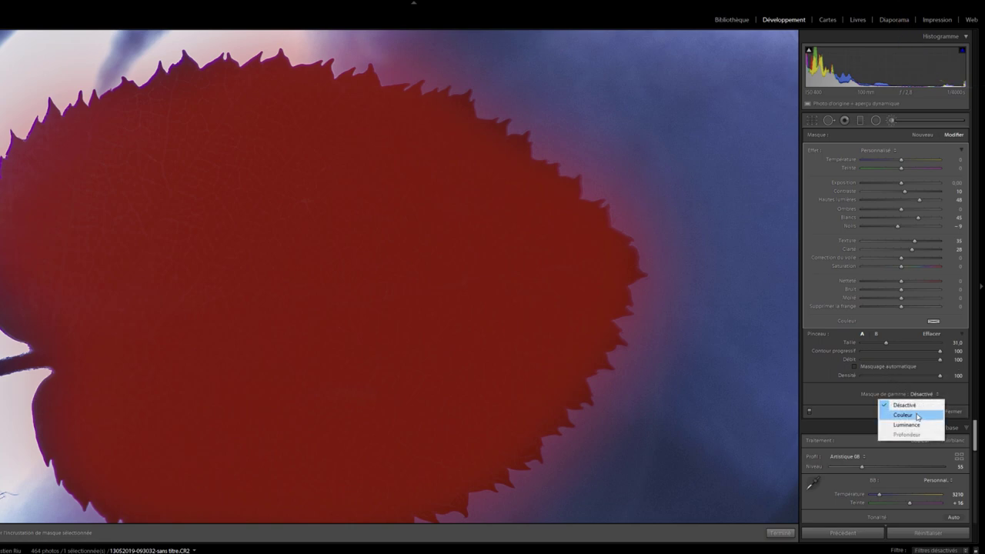
{"action": "left_click", "coordinate": [917, 425]}
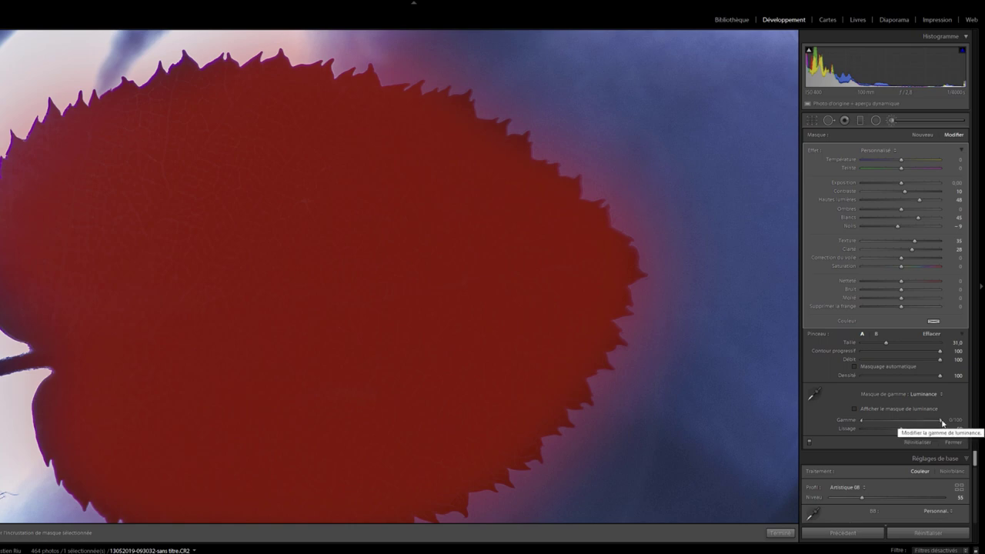
{"action": "left_click_drag", "start_coordinate": [940, 423], "coordinate": [900, 419]}
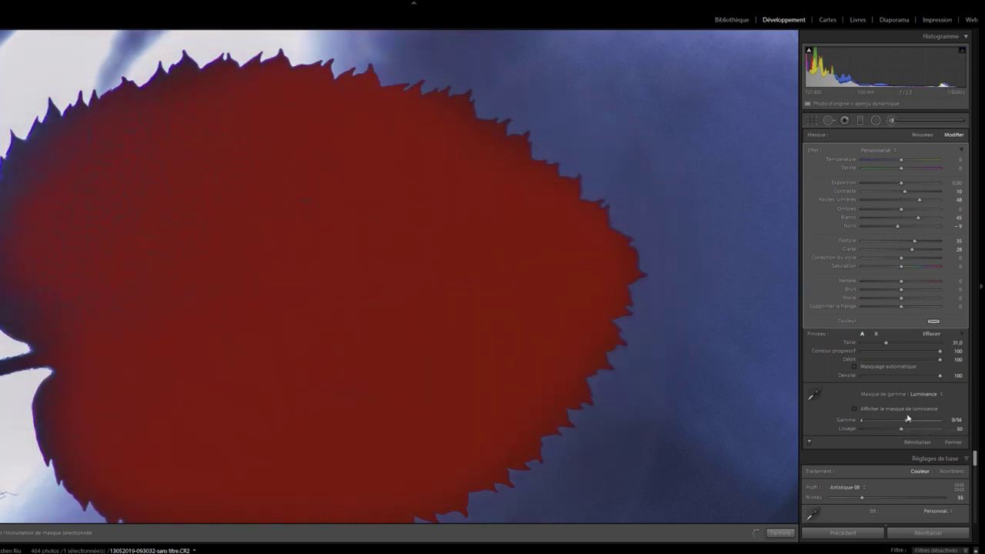
{"action": "left_click_drag", "start_coordinate": [899, 418], "coordinate": [909, 418]}
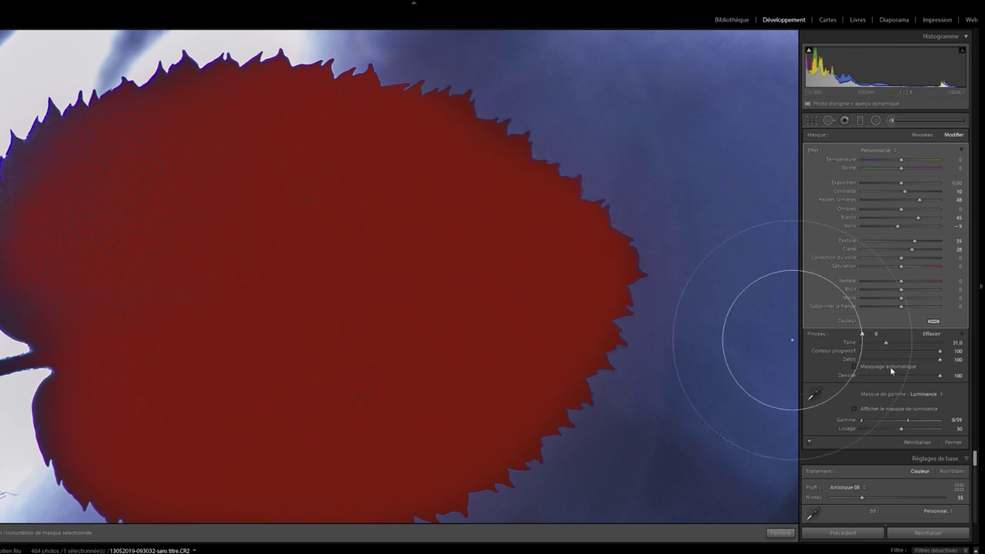
{"action": "mouse_move", "coordinate": [901, 429]}
{"action": "left_mouse_down"}
{"action": "mouse_move", "coordinate": [893, 432]}
{"action": "mouse_move", "coordinate": [901, 431]}
{"action": "left_mouse_up"}
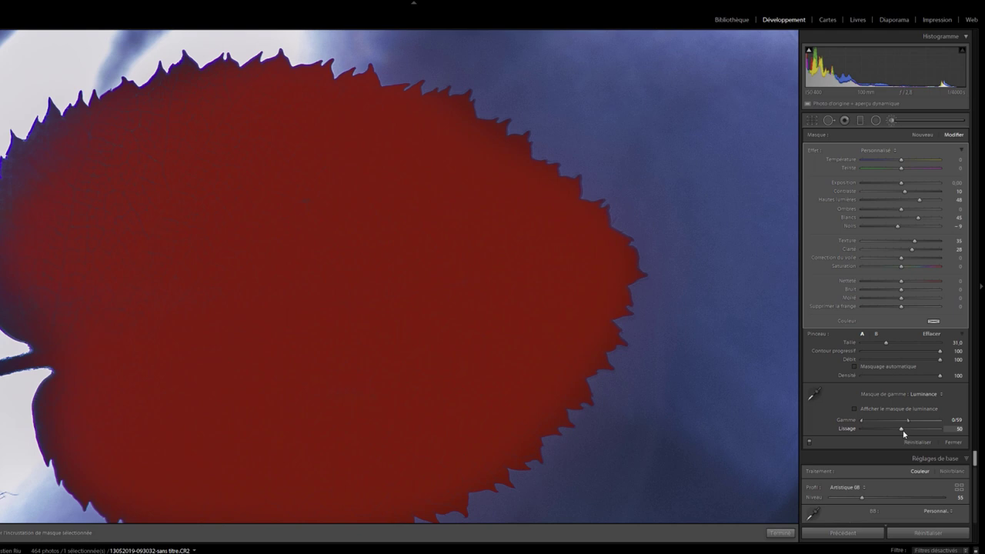
{"action": "mouse_move", "coordinate": [904, 429]}
{"action": "left_mouse_down"}
{"action": "mouse_move", "coordinate": [929, 430]}
{"action": "mouse_move", "coordinate": [914, 432]}
{"action": "left_mouse_up"}
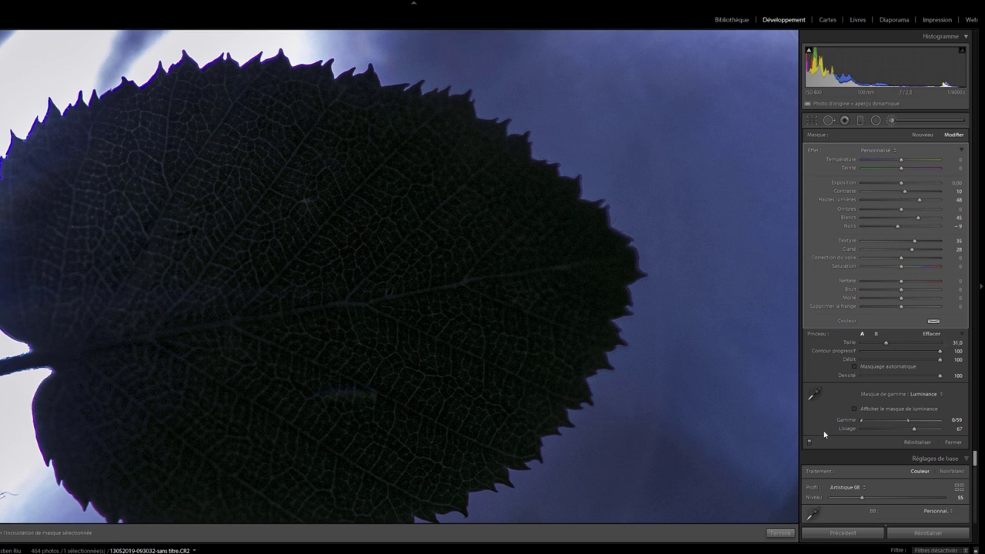
{"action": "left_click", "coordinate": [809, 444]}
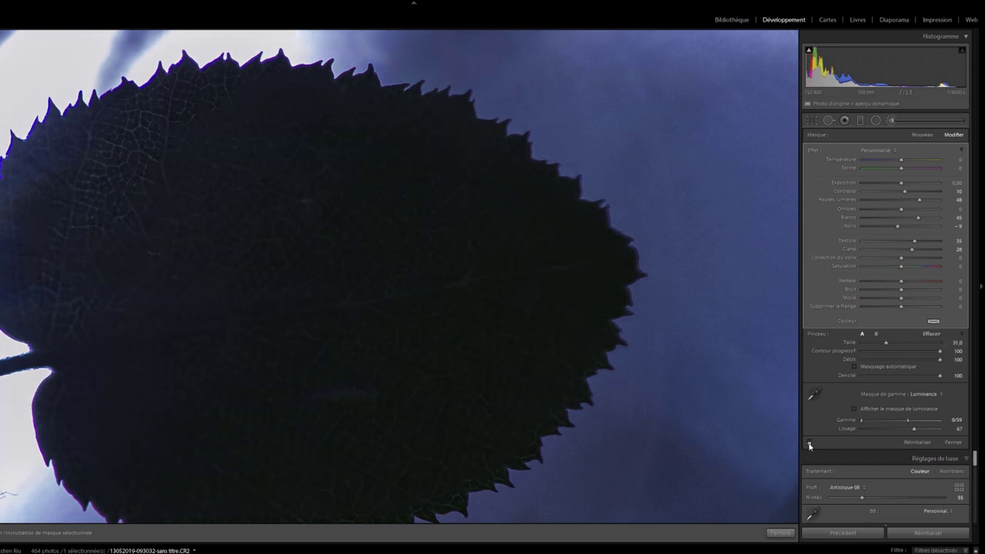
{"action": "left_click", "coordinate": [809, 443]}
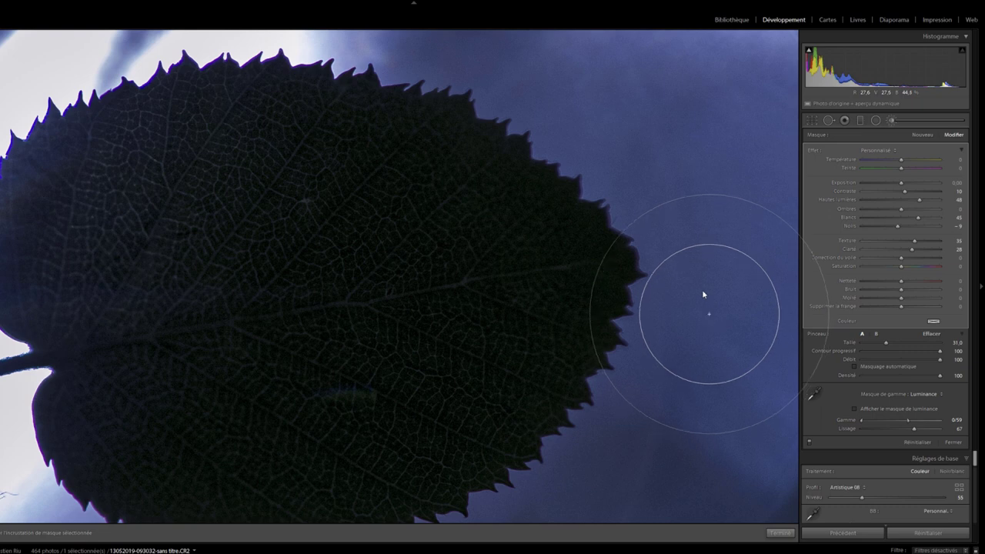
{"action": "mouse_move", "coordinate": [551, 328]}
{"action": "left_mouse_down"}
{"action": "mouse_move", "coordinate": [566, 299]}
{"action": "mouse_move", "coordinate": [626, 286]}
{"action": "left_mouse_up"}
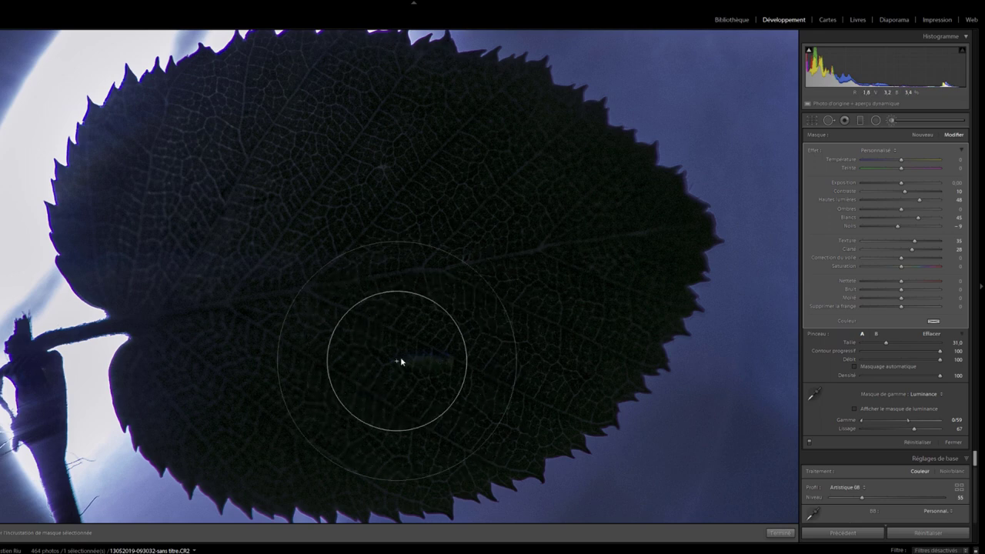
Step: Heal two pale specks on the leaf with the Spot Removal tool at size 77
{"action": "left_click", "coordinate": [829, 120]}
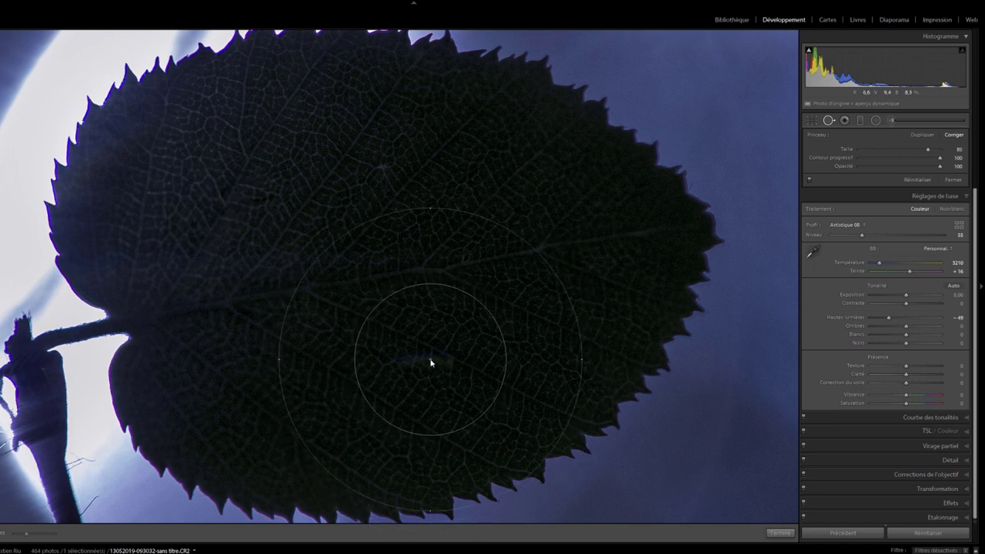
{"action": "left_click_drag", "start_coordinate": [928, 148], "coordinate": [918, 150]}
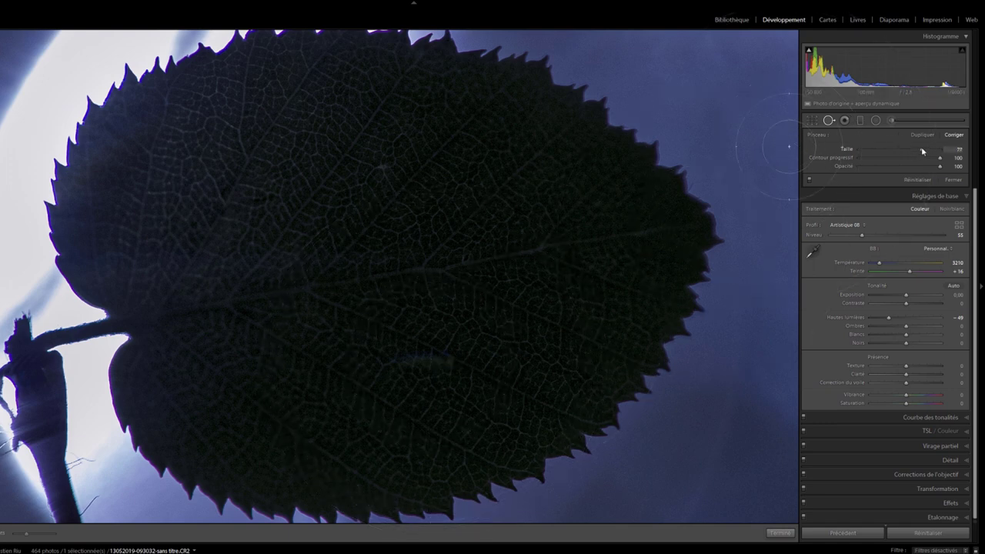
{"action": "left_click", "coordinate": [430, 363]}
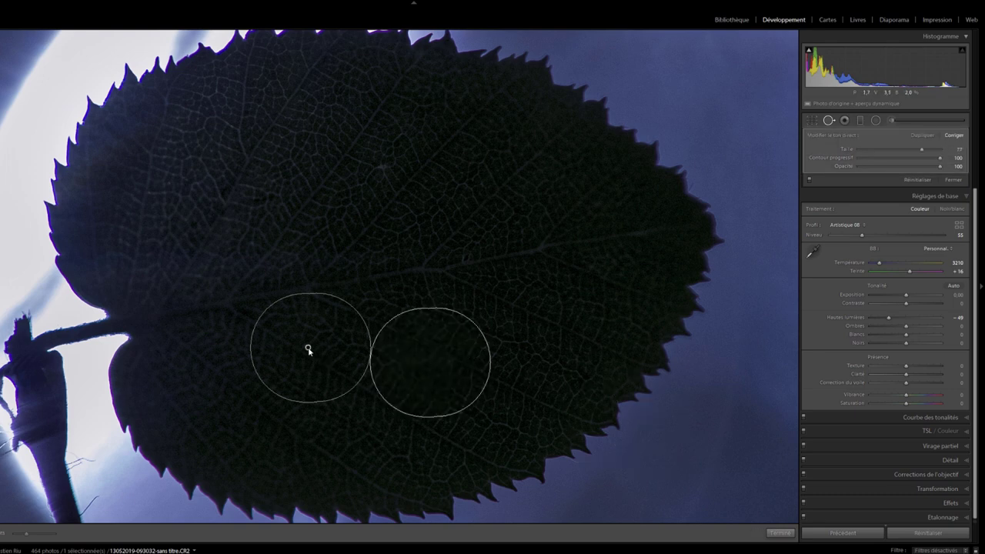
{"action": "key", "text": "Delete"}
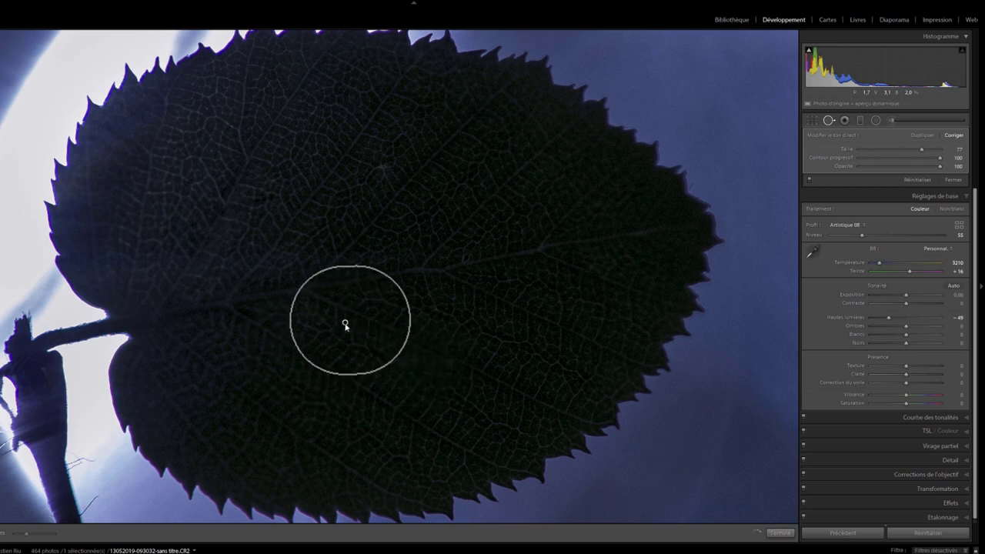
{"action": "left_click", "coordinate": [343, 327]}
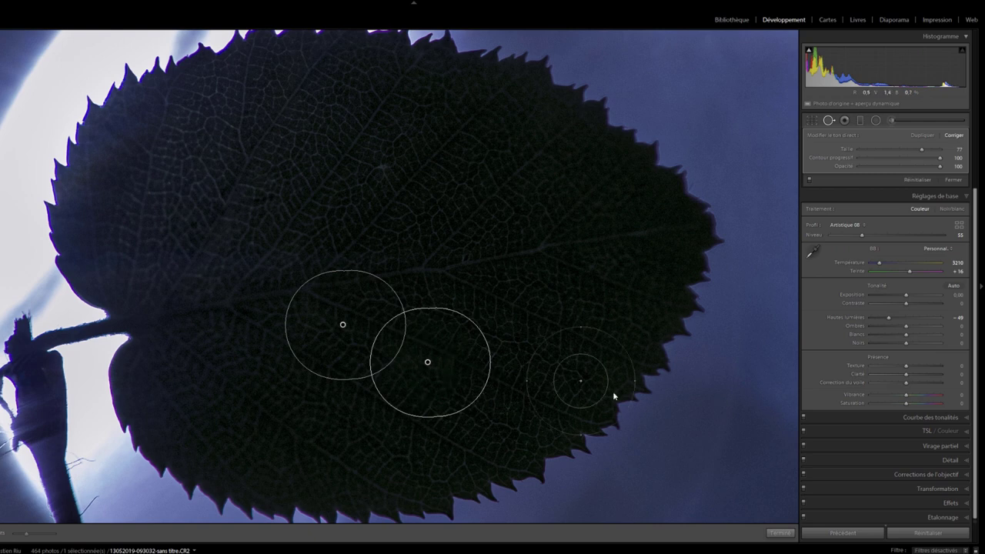
{"action": "key", "text": "Escape"}
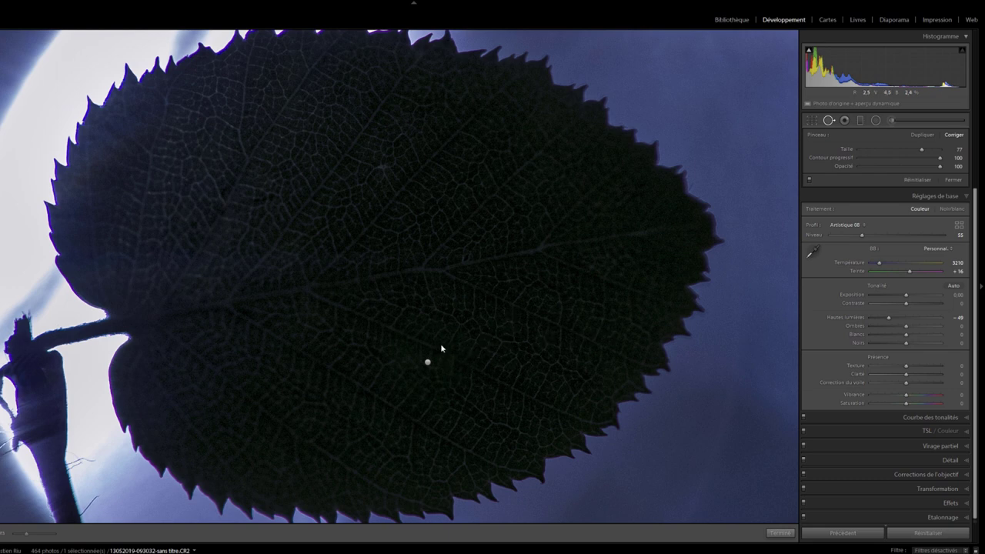
Step: Delete an unwanted extra healing spot and zoom in on the stem and leaf edge
{"action": "left_click_drag", "start_coordinate": [441, 343], "coordinate": [521, 269]}
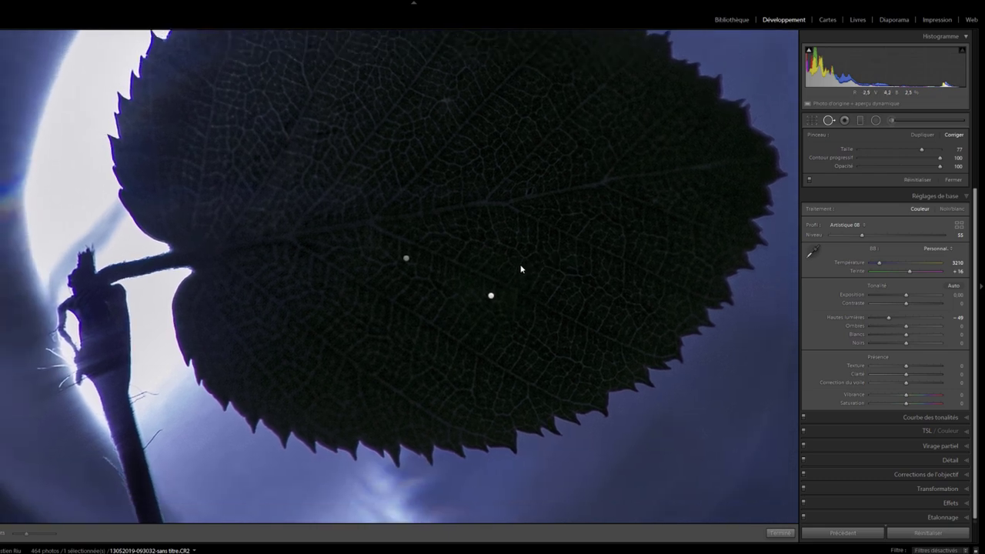
{"action": "key", "text": "Delete"}
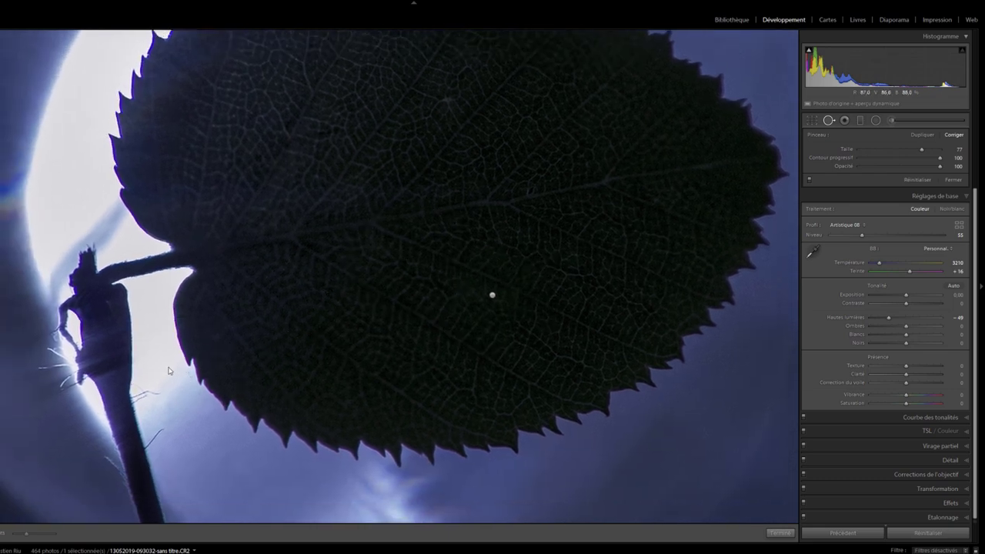
{"action": "left_click_drag", "start_coordinate": [168, 370], "coordinate": [300, 325]}
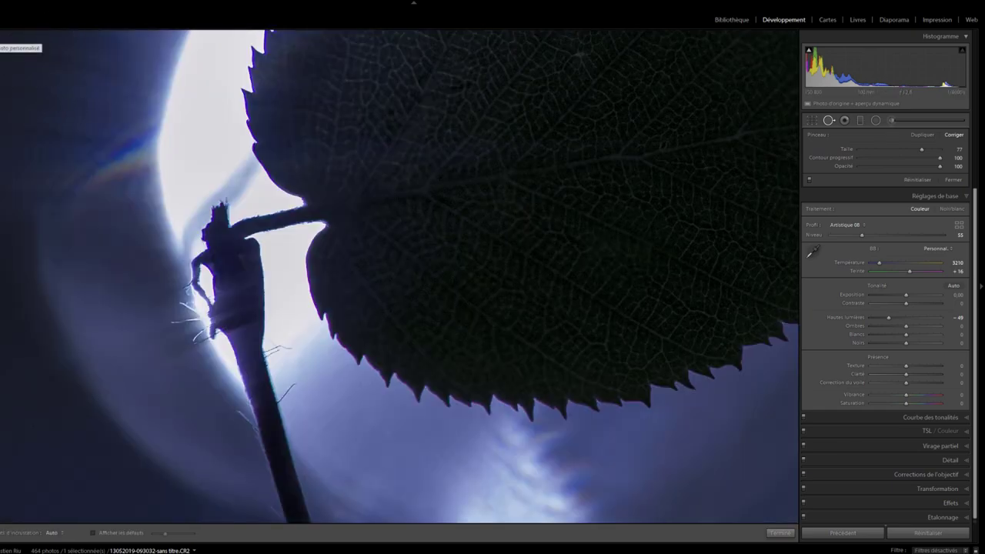
{"action": "key", "text": "ctrl+plus"}
{"action": "key", "text": "ctrl+plus"}
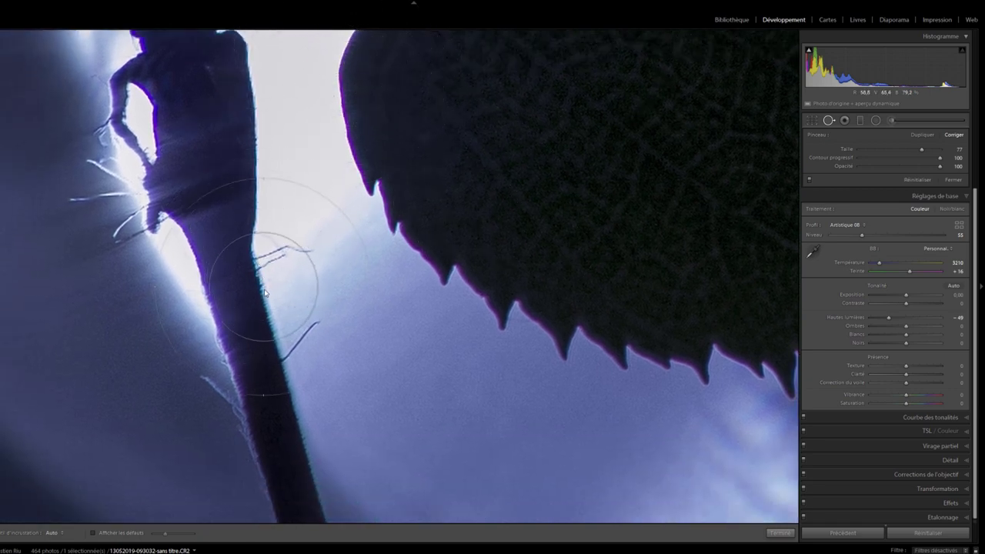
{"action": "left_click_drag", "start_coordinate": [355, 243], "coordinate": [361, 284]}
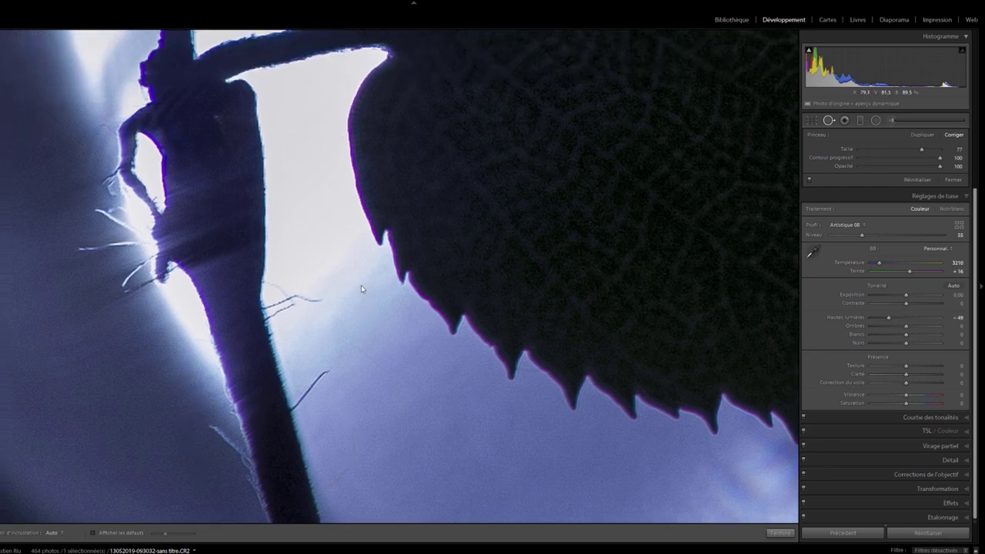
{"action": "key", "text": "z"}
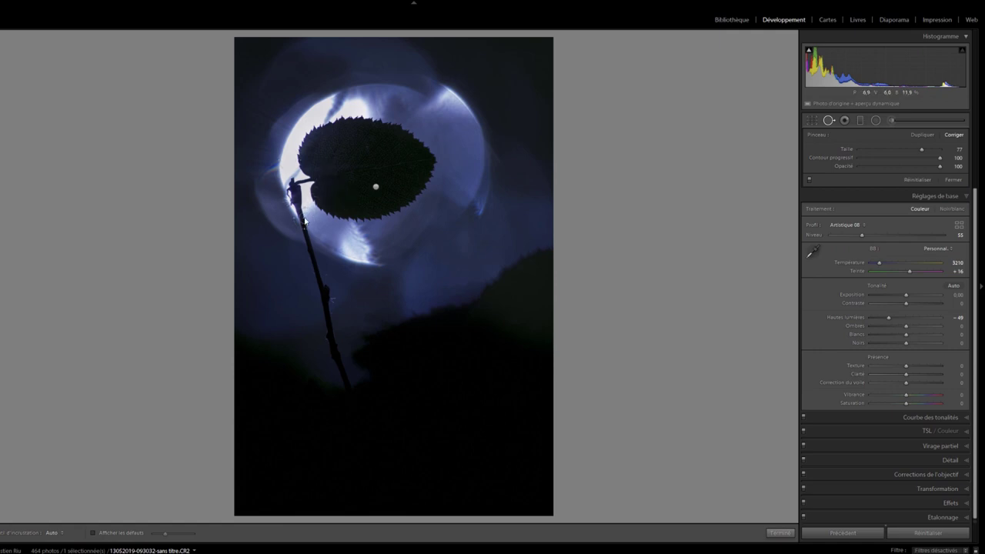
{"action": "key", "text": "z"}
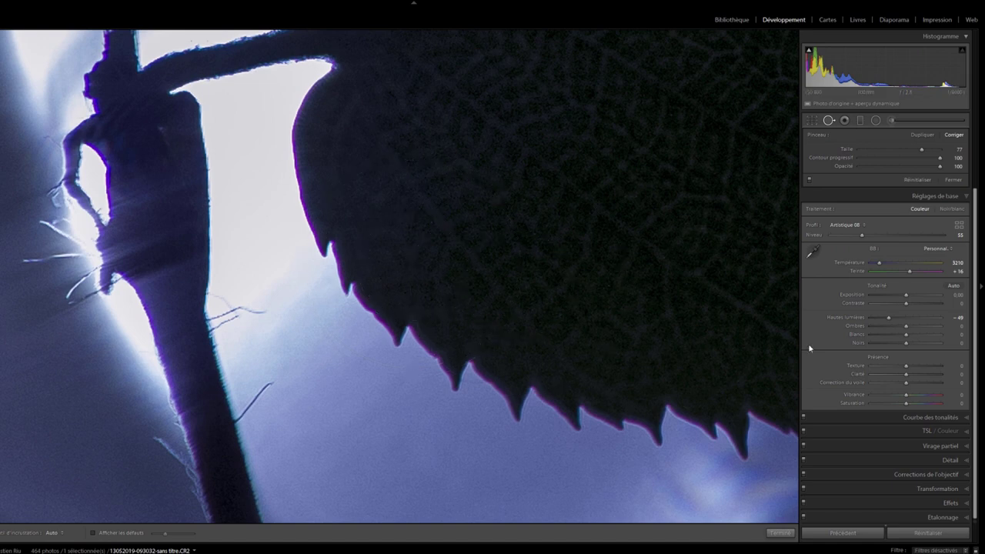
Step: Turn on Supprimer l'aberration chromatique in the Lens Corrections Profile settings
{"action": "left_click", "coordinate": [827, 121]}
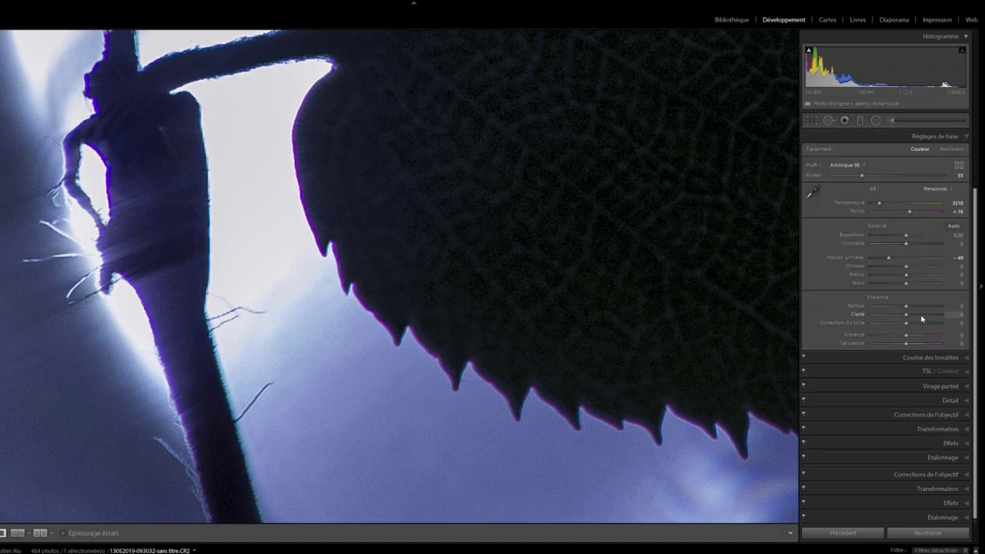
{"action": "left_click", "coordinate": [961, 415]}
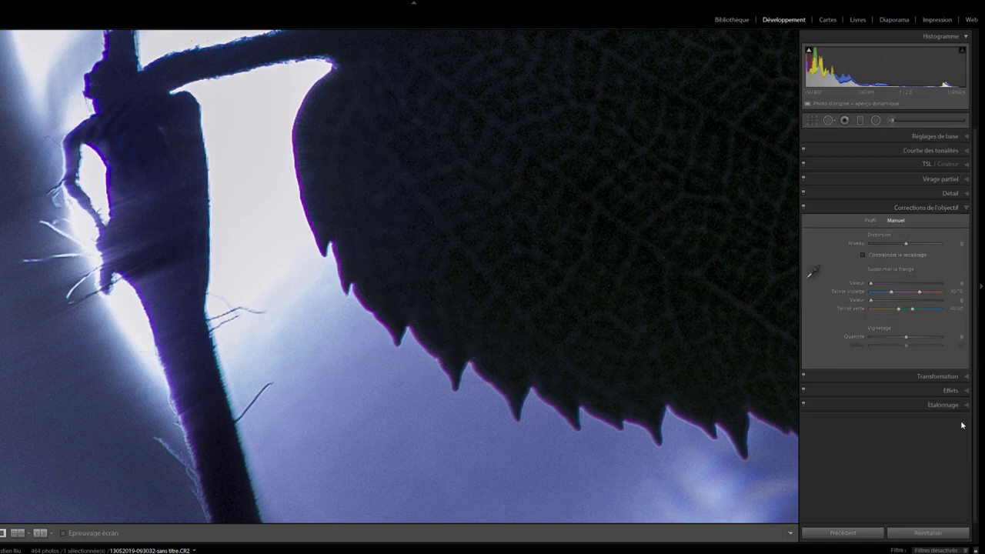
{"action": "left_click", "coordinate": [871, 221]}
{"action": "left_click", "coordinate": [838, 235]}
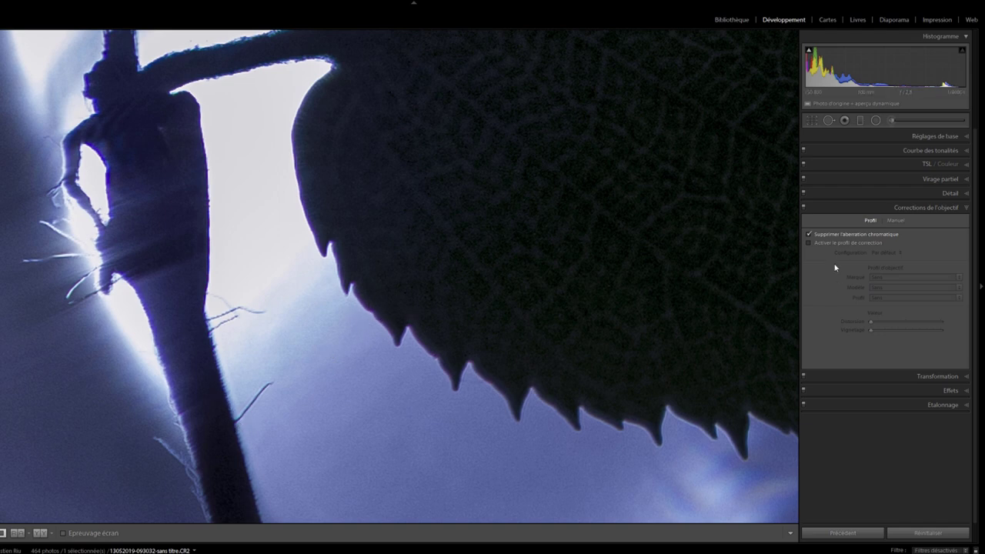
Step: Raise the manual purple fringe amount and toggle Lens Corrections to compare
{"action": "left_click", "coordinate": [896, 220]}
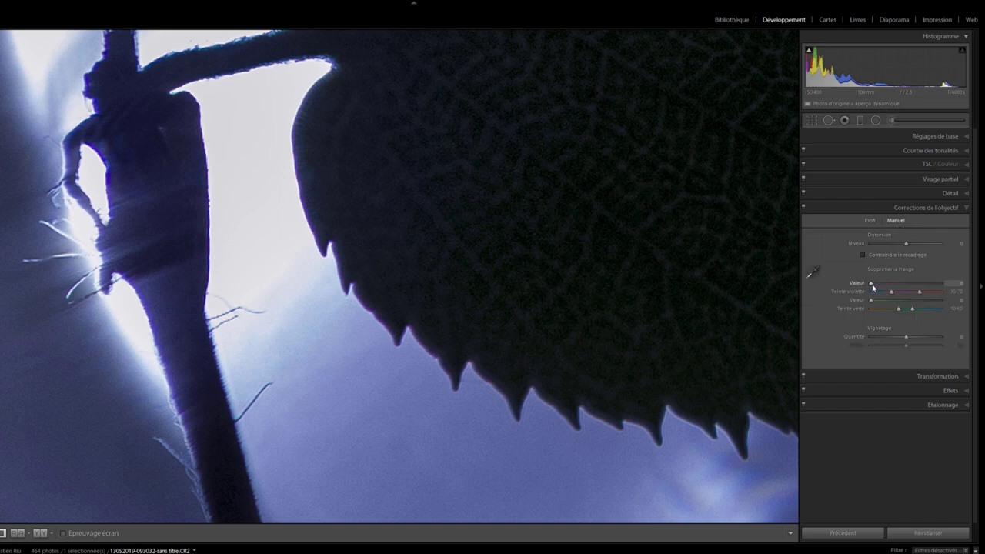
{"action": "left_click_drag", "start_coordinate": [871, 286], "coordinate": [887, 290]}
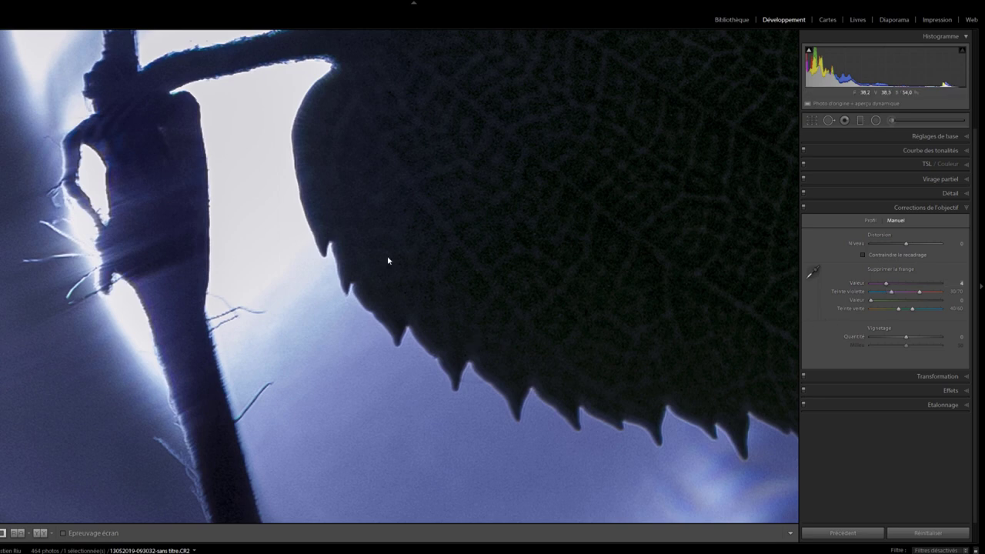
{"action": "left_click", "coordinate": [804, 209]}
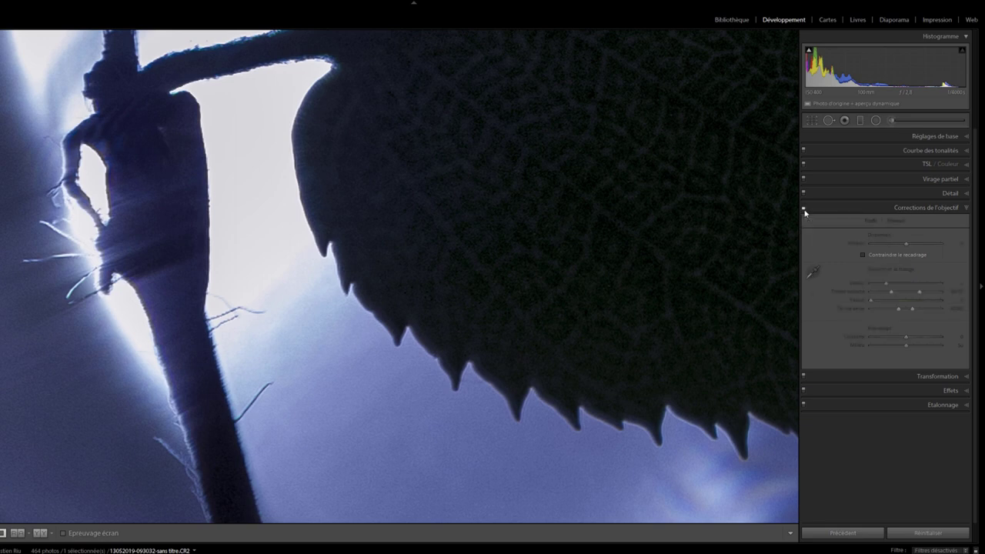
{"action": "left_click", "coordinate": [804, 209]}
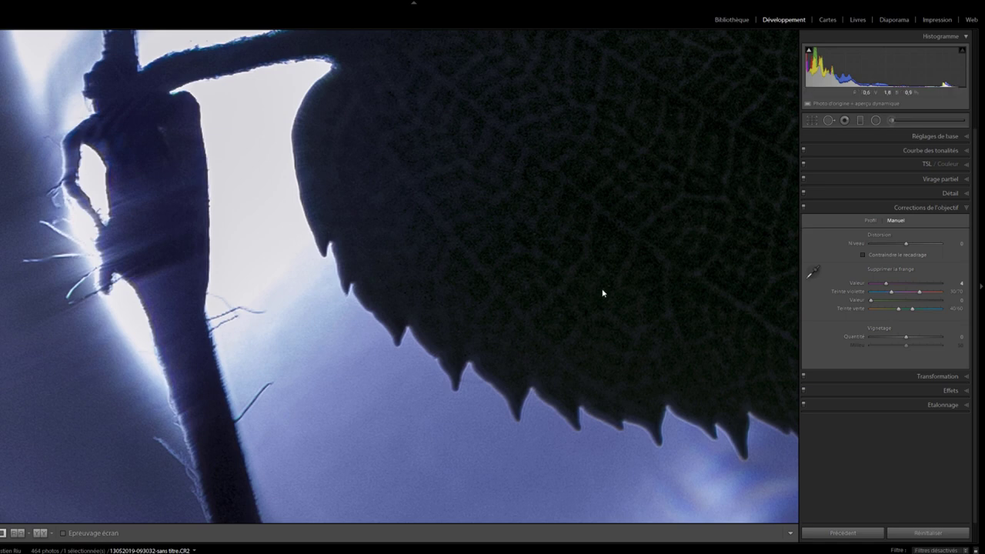
{"action": "left_click", "coordinate": [440, 324]}
{"action": "key", "text": "t"}
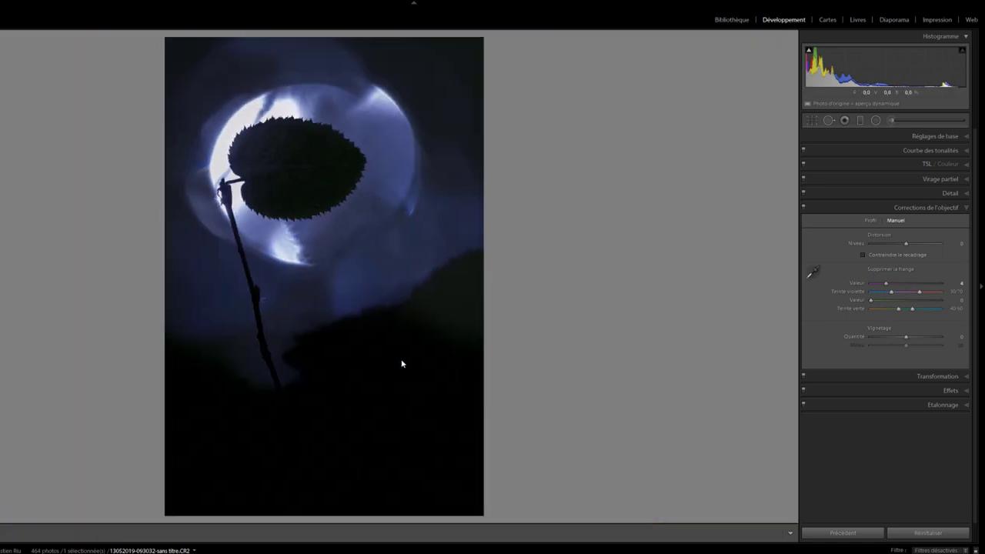
Step: In Réglages de base, set Hautes lumières to -27 and Exposition to +0.35
{"action": "left_click", "coordinate": [938, 137]}
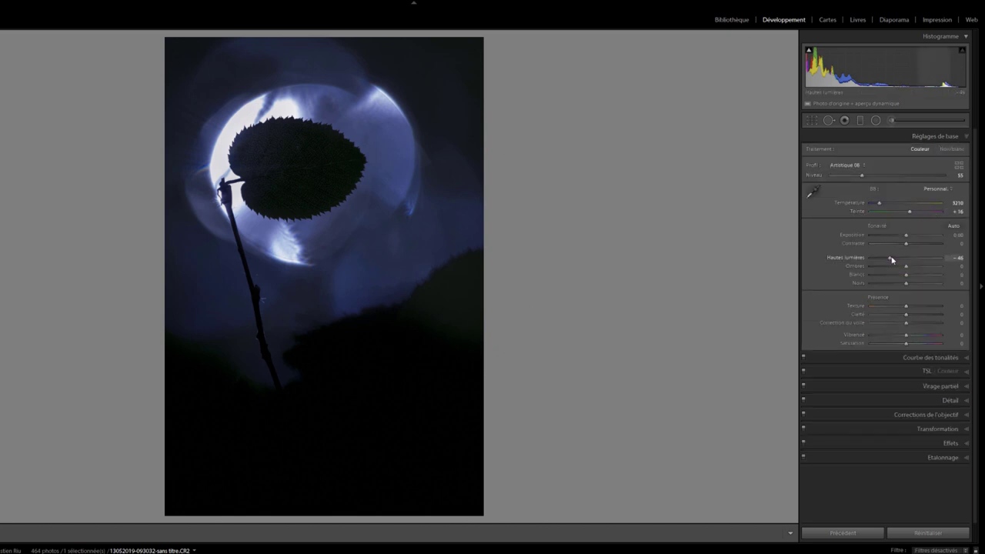
{"action": "left_click_drag", "start_coordinate": [888, 258], "coordinate": [898, 261]}
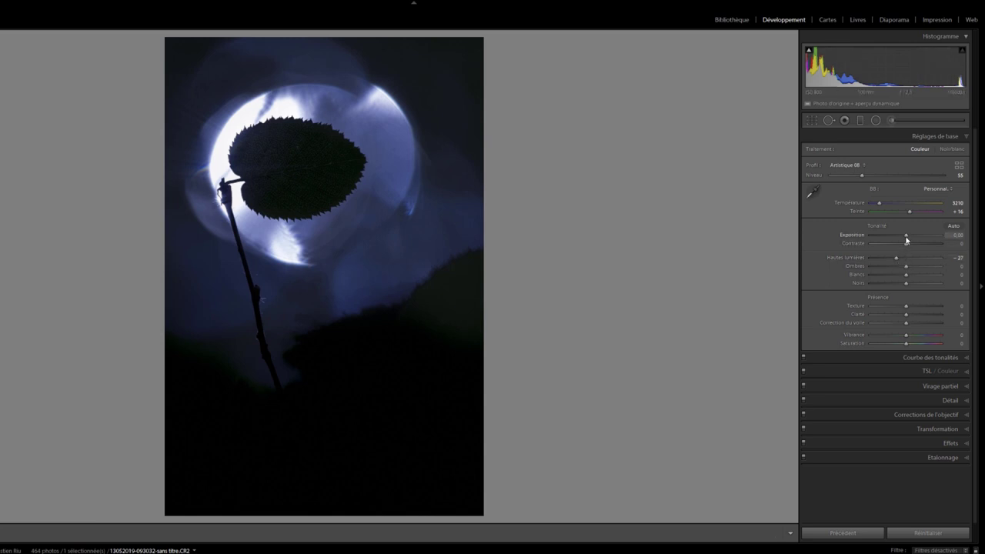
{"action": "left_click_drag", "start_coordinate": [906, 236], "coordinate": [908, 236]}
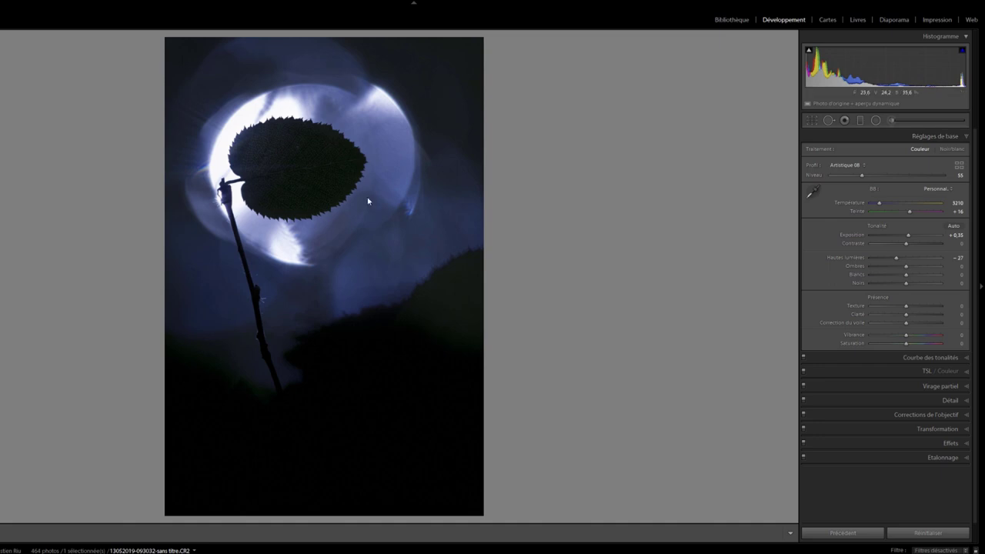
{"action": "left_click", "coordinate": [277, 158]}
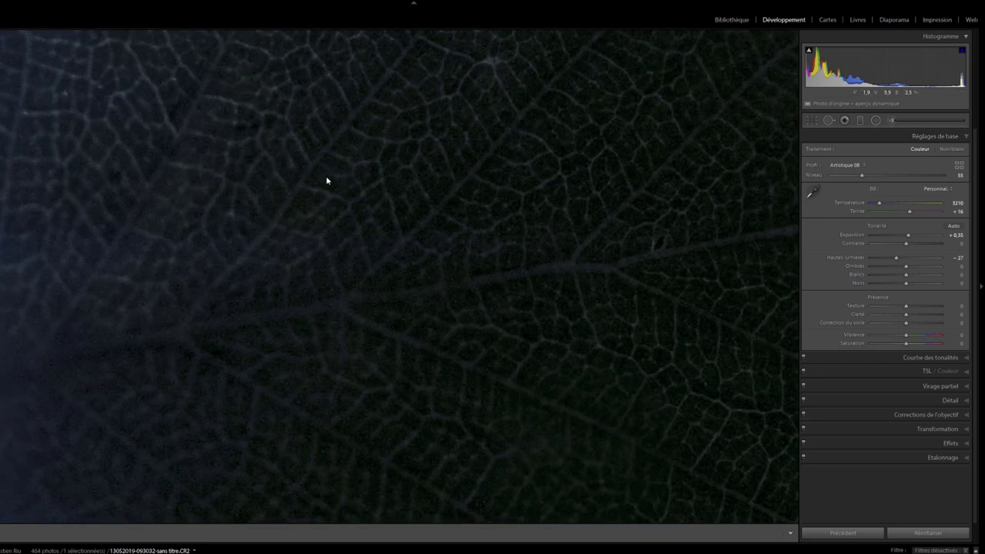
Step: Select the existing Adjustment Brush pin on the leaf and lower its Noirs to −17
{"action": "key", "text": "t"}
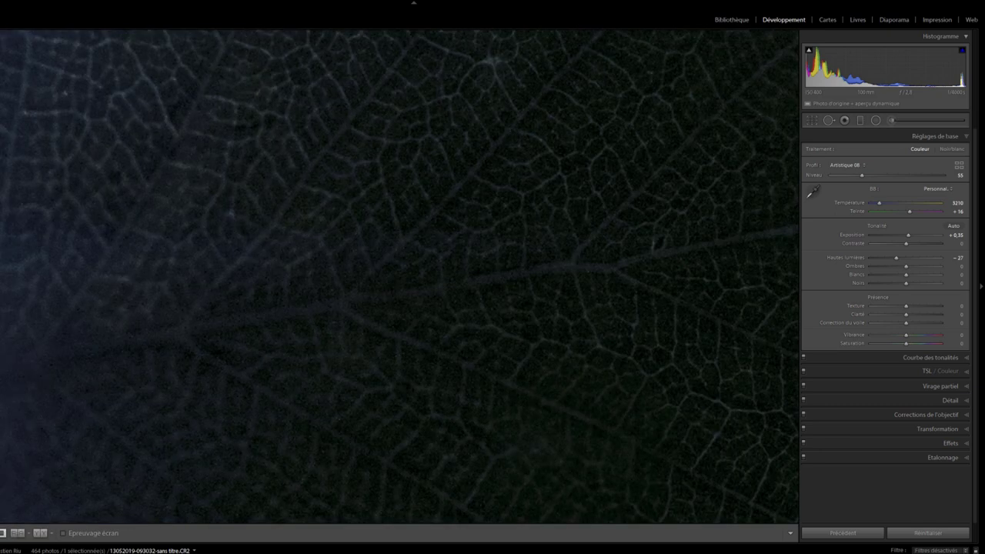
{"action": "left_click", "coordinate": [221, 106]}
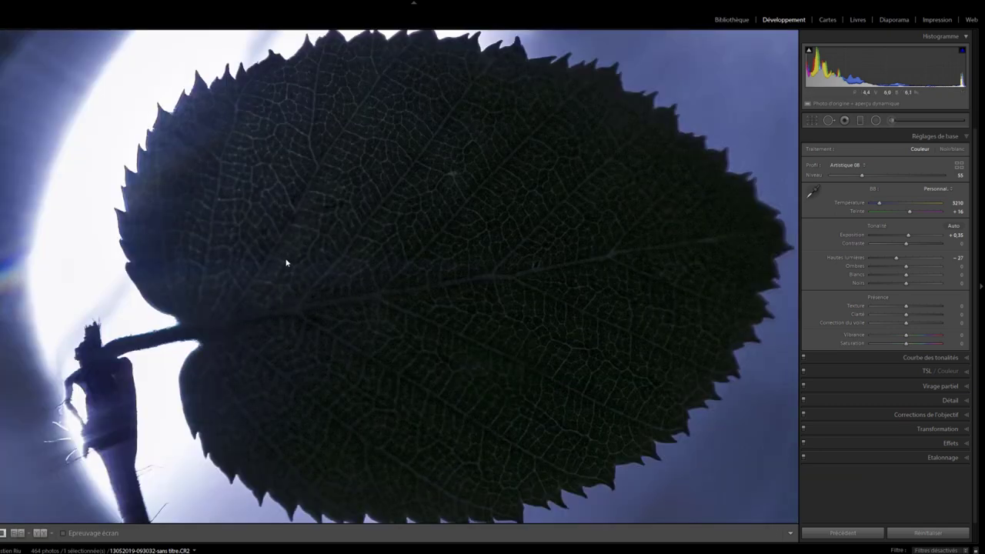
{"action": "left_click", "coordinate": [875, 121]}
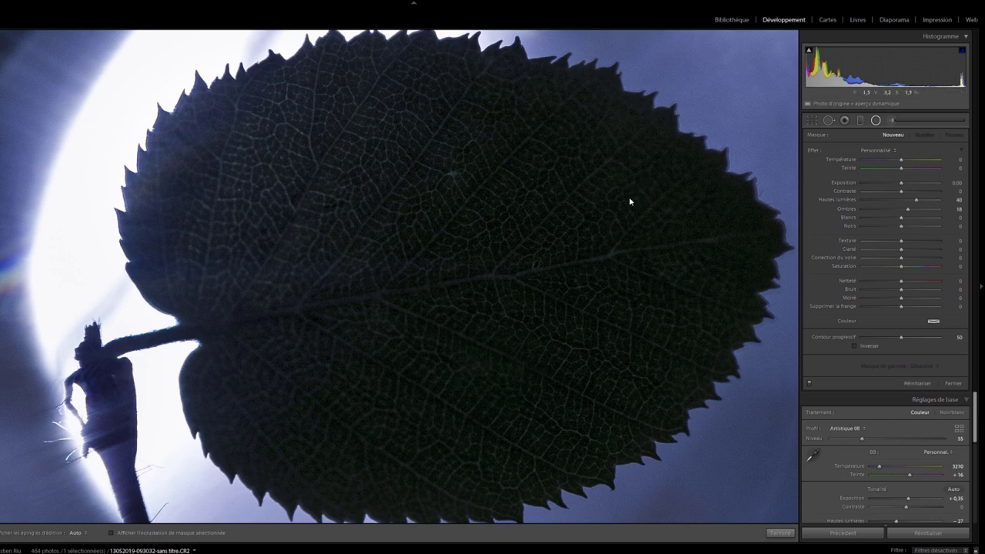
{"action": "key", "text": "h"}
{"action": "left_click", "coordinate": [892, 121]}
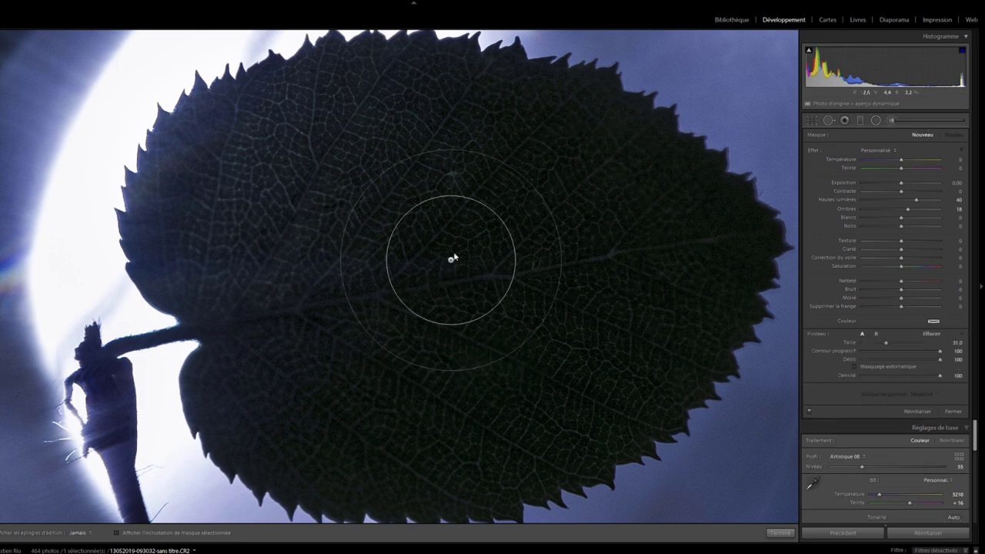
{"action": "left_click", "coordinate": [890, 121]}
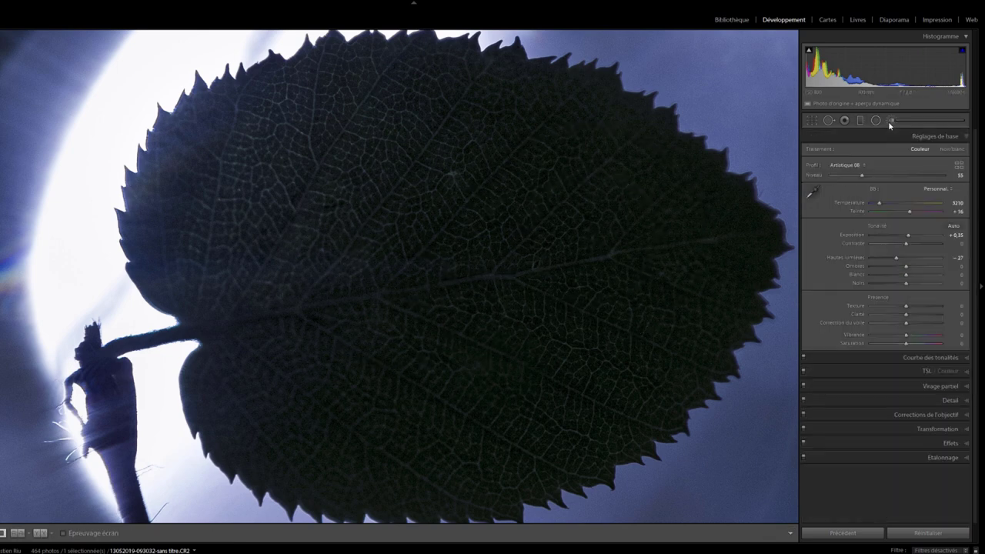
{"action": "key", "text": "k"}
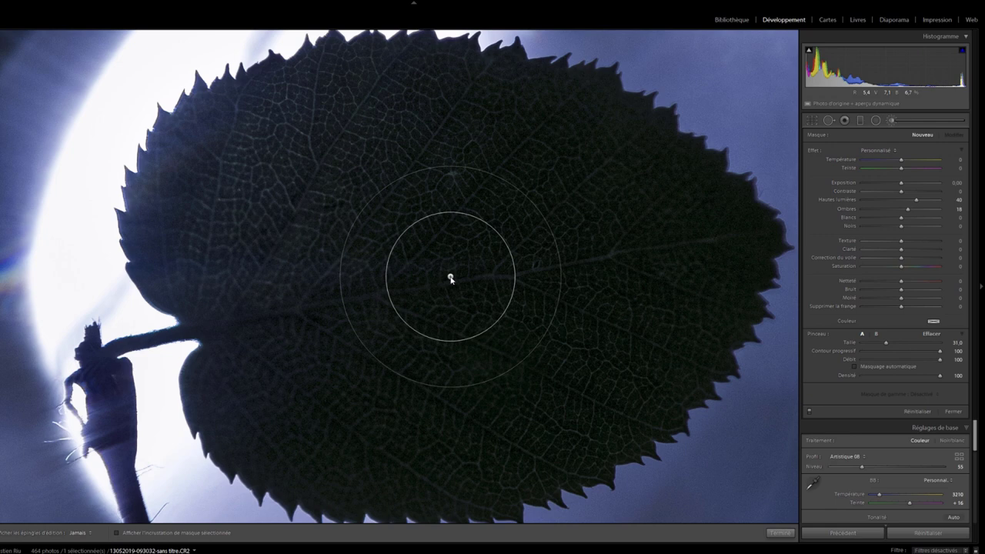
{"action": "key", "text": "h"}
{"action": "left_click", "coordinate": [479, 230]}
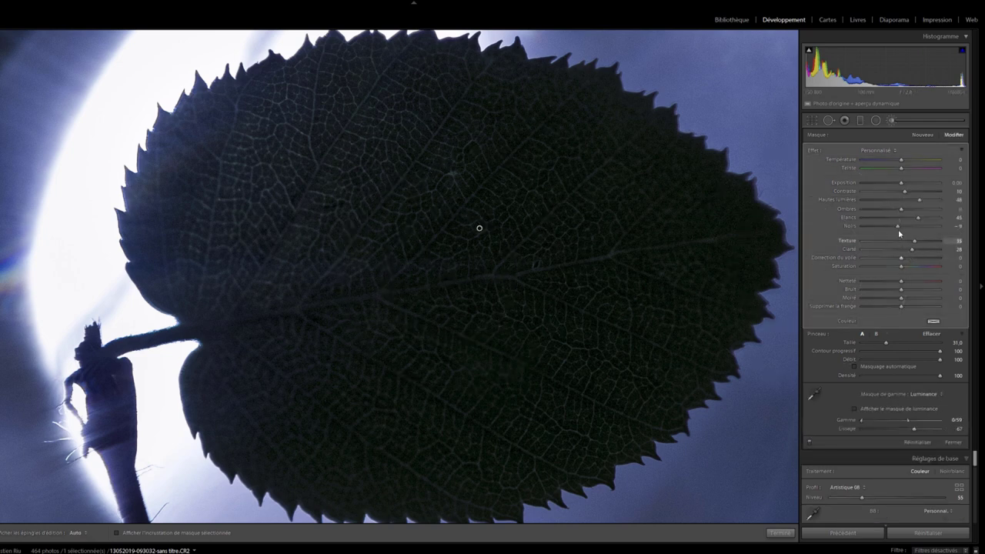
{"action": "left_click_drag", "start_coordinate": [897, 226], "coordinate": [894, 227]}
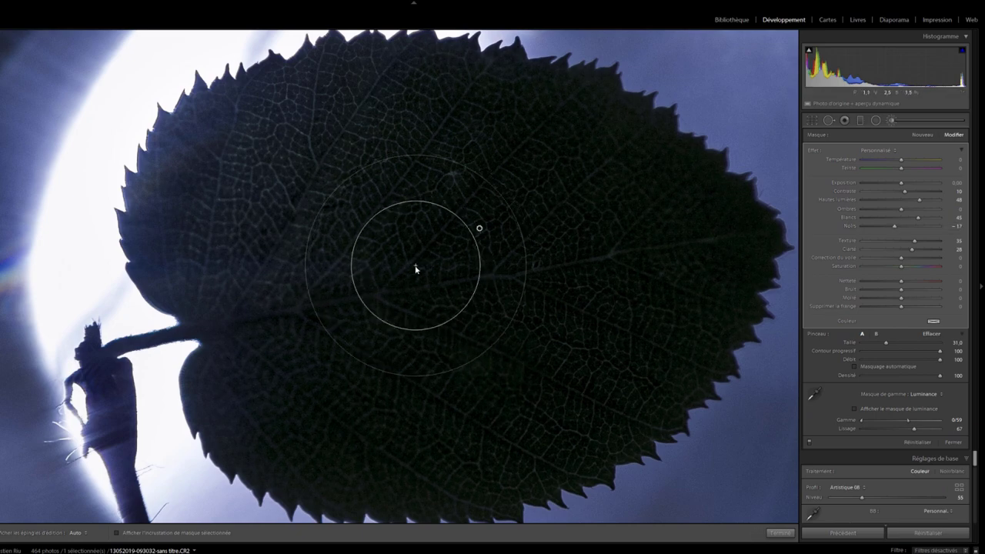
Step: Send the leaf photo to Adobe Photoshop CC 2019 via Modifier dans
{"action": "left_click", "coordinate": [450, 269]}
{"action": "right_click", "coordinate": [436, 269]}
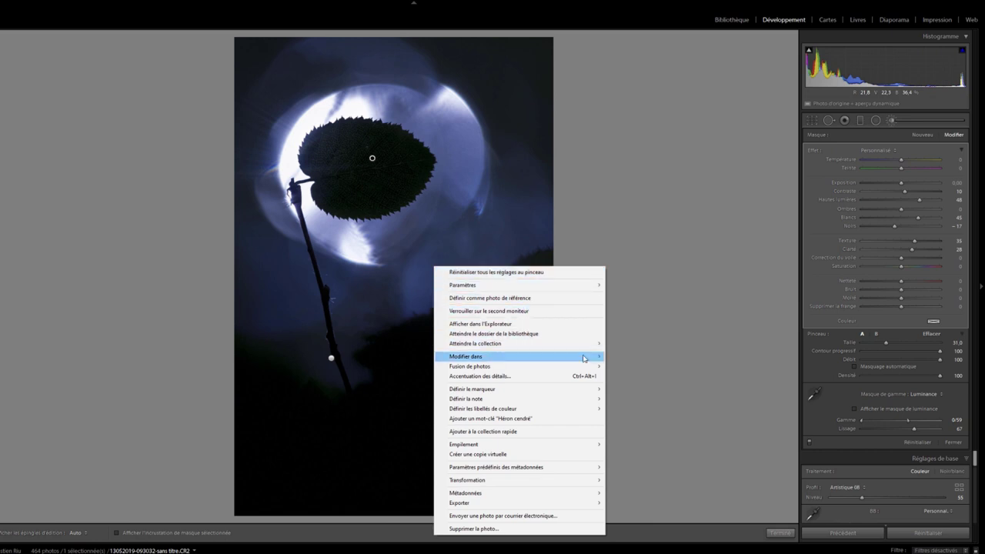
{"action": "mouse_move", "coordinate": [492, 356]}
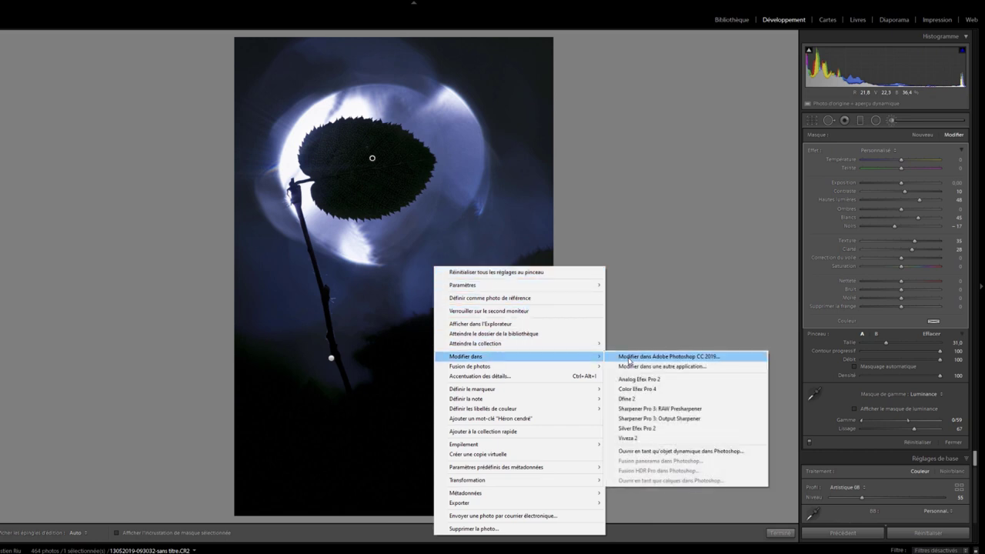
{"action": "left_click", "coordinate": [629, 358]}
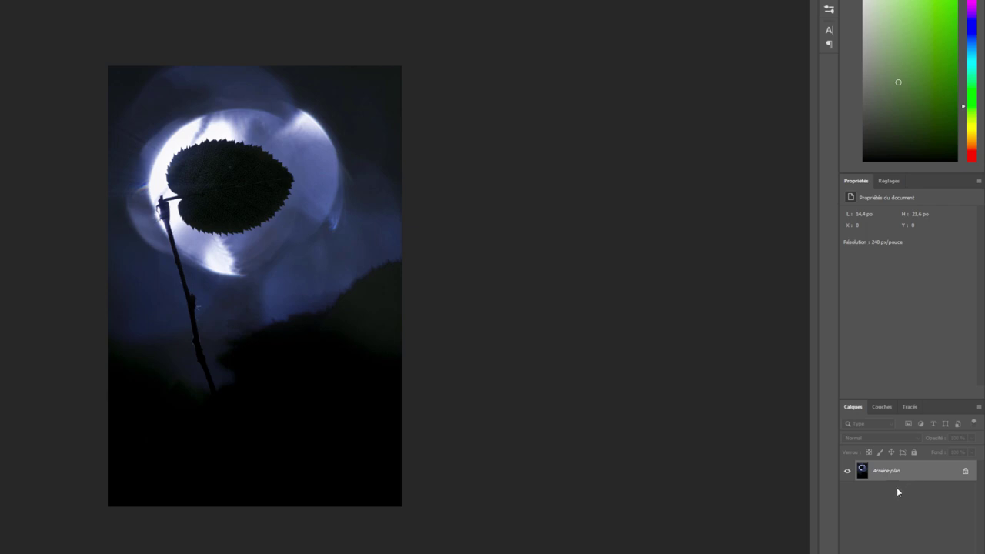
Step: Duplicate the background and rename the Arrière-plan layer to Photo d'origine
{"action": "key", "text": "ctrl+j"}
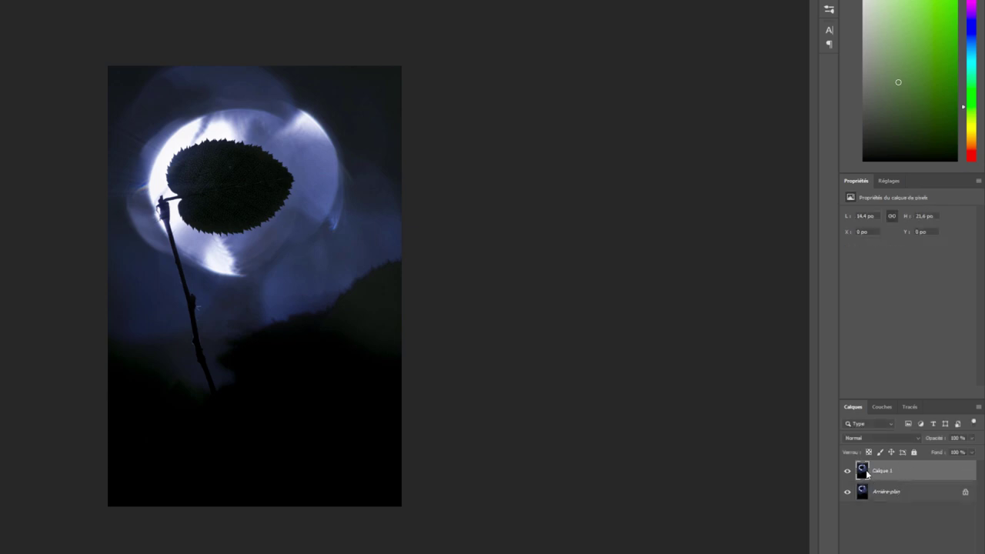
{"action": "double_click", "coordinate": [862, 492]}
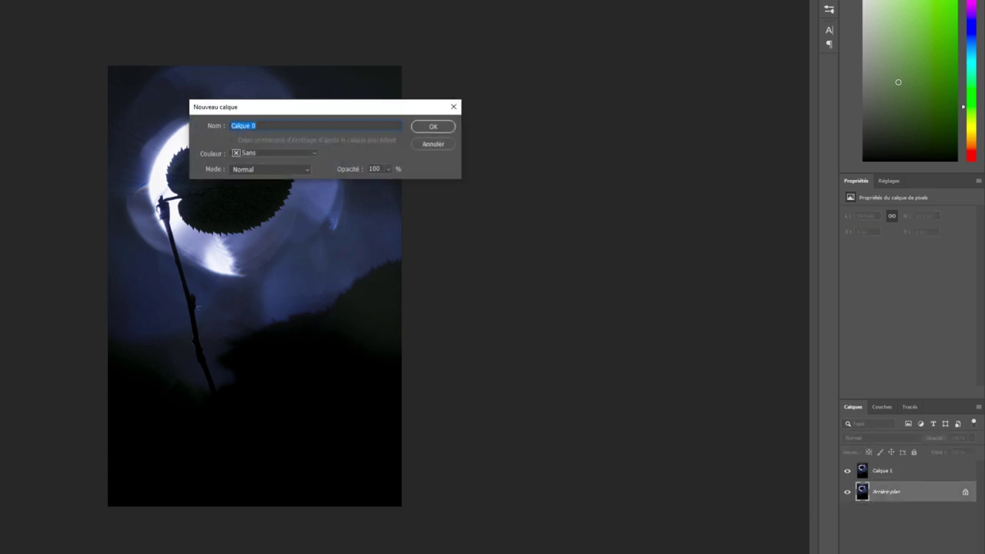
{"action": "type", "text": "P"}
{"action": "type", "text": "hoto d'origi"}
{"action": "type", "text": "ne"}
{"action": "key", "text": "Return"}
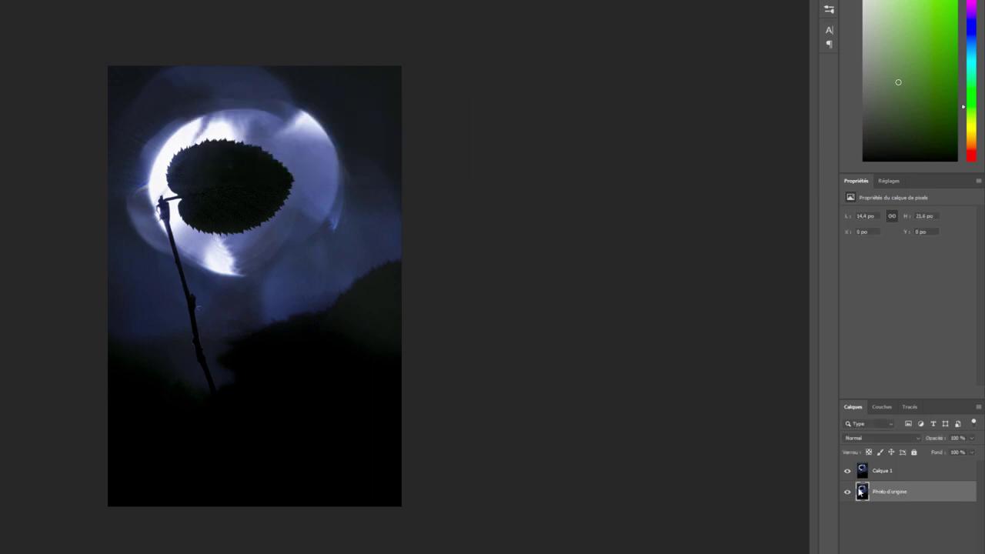
Step: Duplicate Calque 1, name the copy Passe-haut, and make it active
{"action": "left_click", "coordinate": [896, 471]}
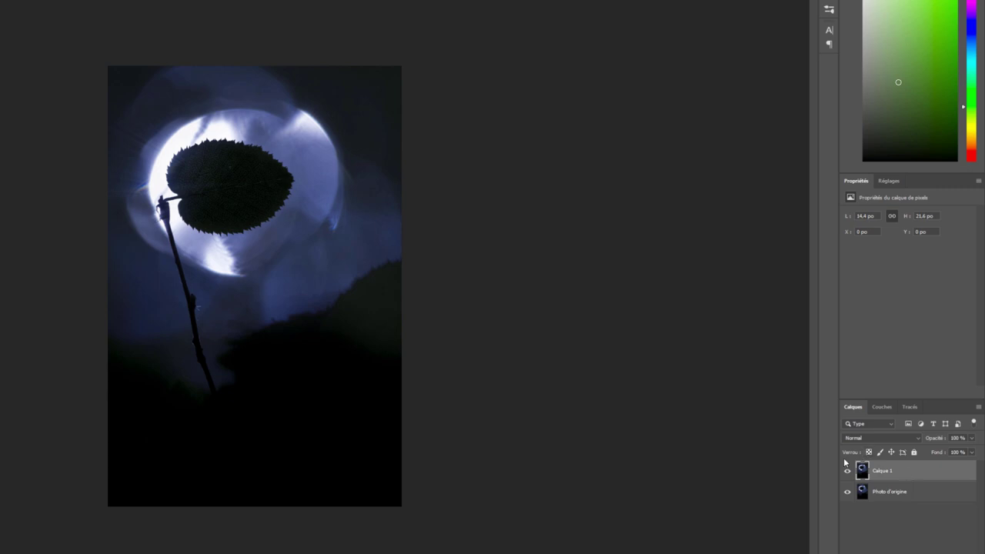
{"action": "key", "text": "ctrl+j"}
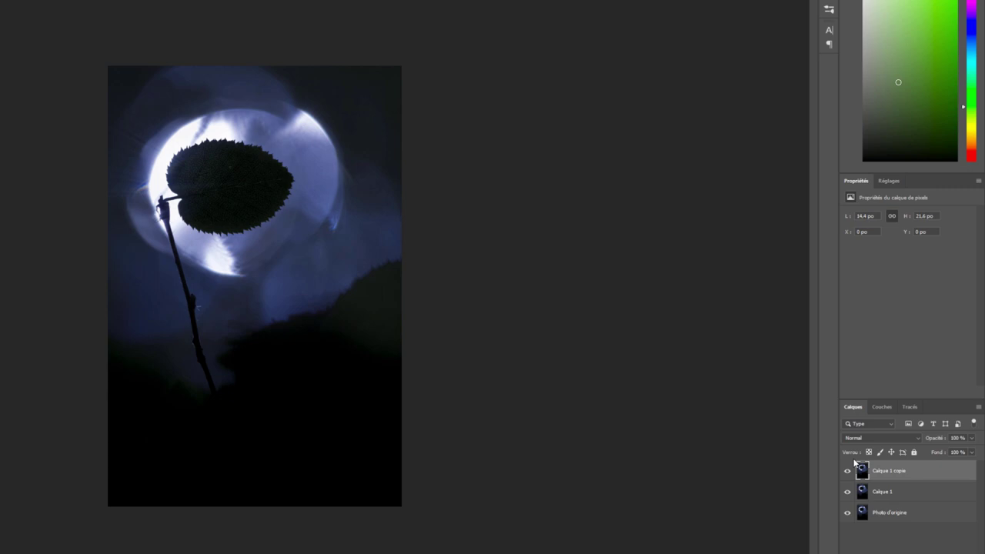
{"action": "double_click", "coordinate": [898, 471]}
{"action": "left_click", "coordinate": [931, 545]}
{"action": "left_click", "coordinate": [909, 472]}
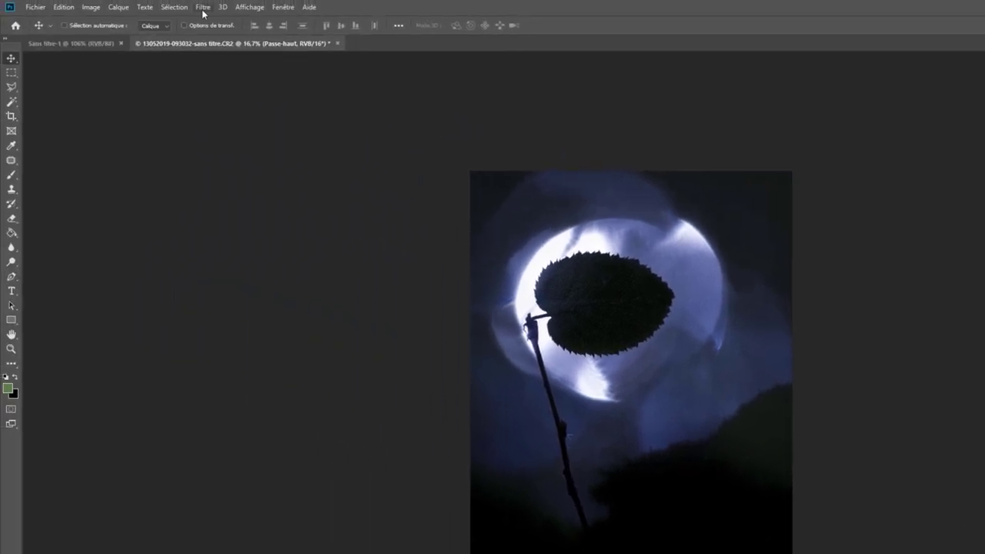
Step: Open the Passe-haut filter dialog and zoom its preview onto the leaf
{"action": "left_click", "coordinate": [204, 10]}
{"action": "mouse_move", "coordinate": [231, 229]}
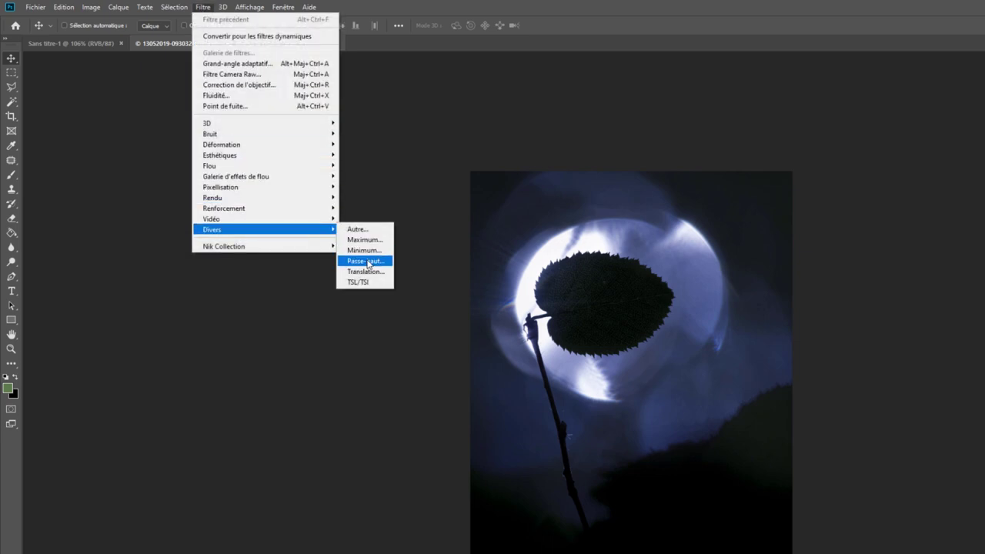
{"action": "left_click", "coordinate": [366, 262]}
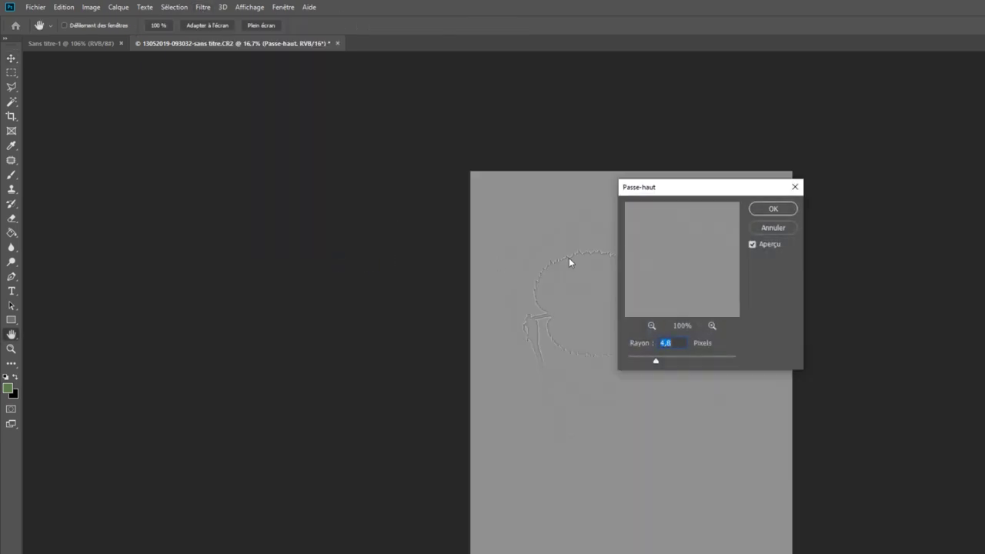
{"action": "left_click_drag", "start_coordinate": [608, 50], "coordinate": [815, 82]}
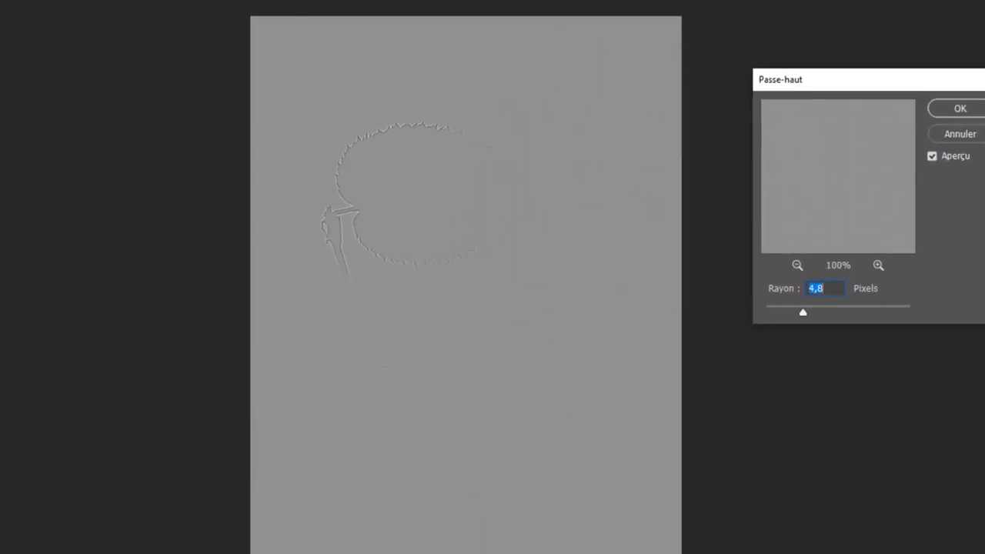
{"action": "key", "text": "alt"}
{"action": "scroll", "coordinate": [400, 156], "scroll_direction": "up", "scroll_amount": 2}
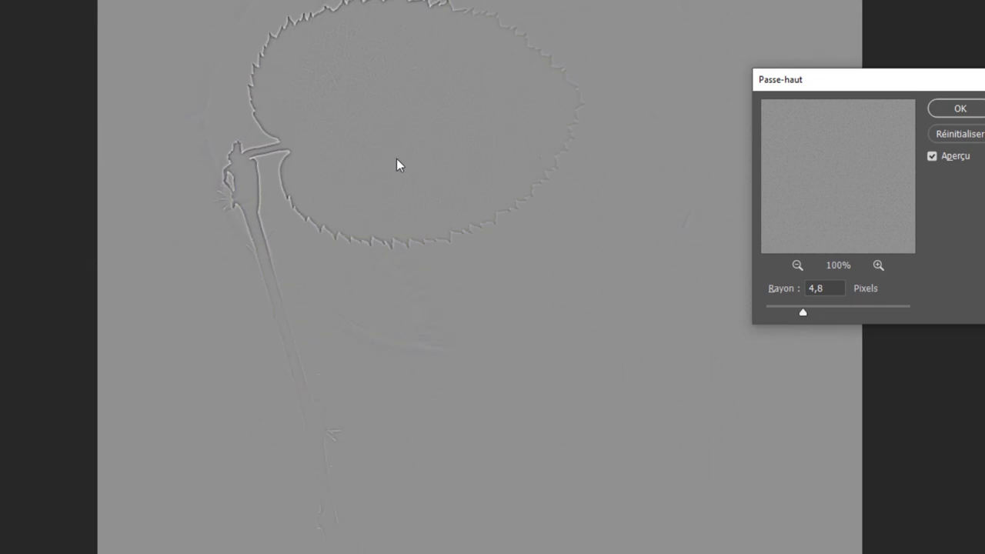
{"action": "scroll", "coordinate": [397, 158], "scroll_direction": "up", "scroll_amount": 2}
{"action": "left_click_drag", "start_coordinate": [355, 376], "coordinate": [322, 447]}
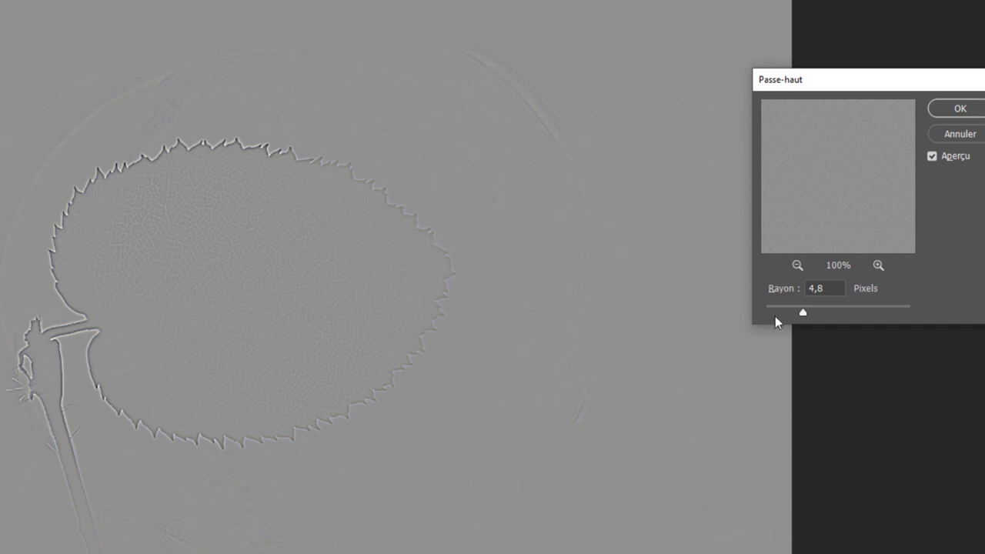
Step: Try several radii, then apply the High Pass filter at 7,2 pixels
{"action": "left_click_drag", "start_coordinate": [800, 313], "coordinate": [785, 313]}
{"action": "left_click_drag", "start_coordinate": [784, 312], "coordinate": [776, 313]}
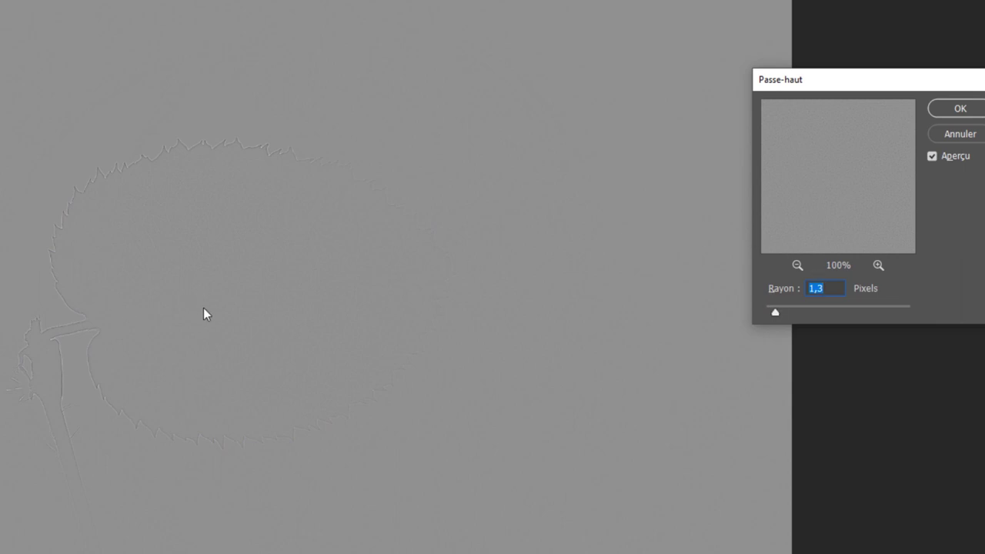
{"action": "key", "text": "alt"}
{"action": "scroll", "coordinate": [216, 287], "scroll_direction": "down", "scroll_amount": 2}
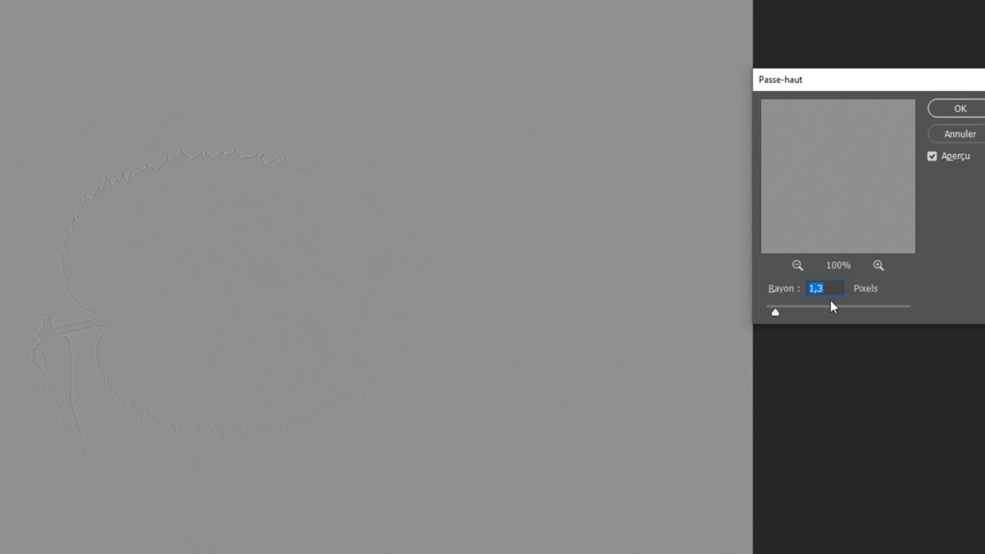
{"action": "left_click_drag", "start_coordinate": [774, 314], "coordinate": [821, 312]}
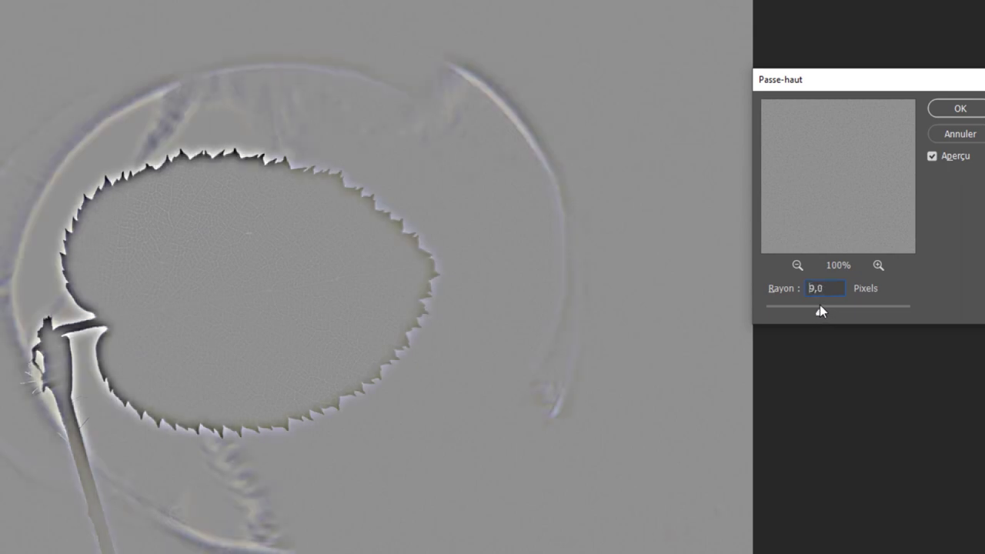
{"action": "left_click", "coordinate": [814, 311]}
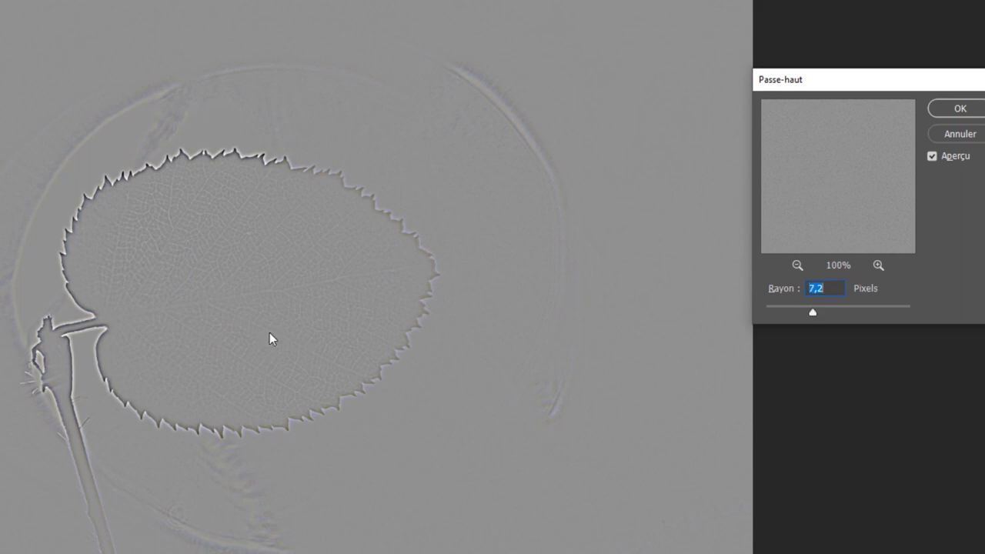
{"action": "scroll", "coordinate": [248, 272], "scroll_direction": "up", "scroll_amount": 3}
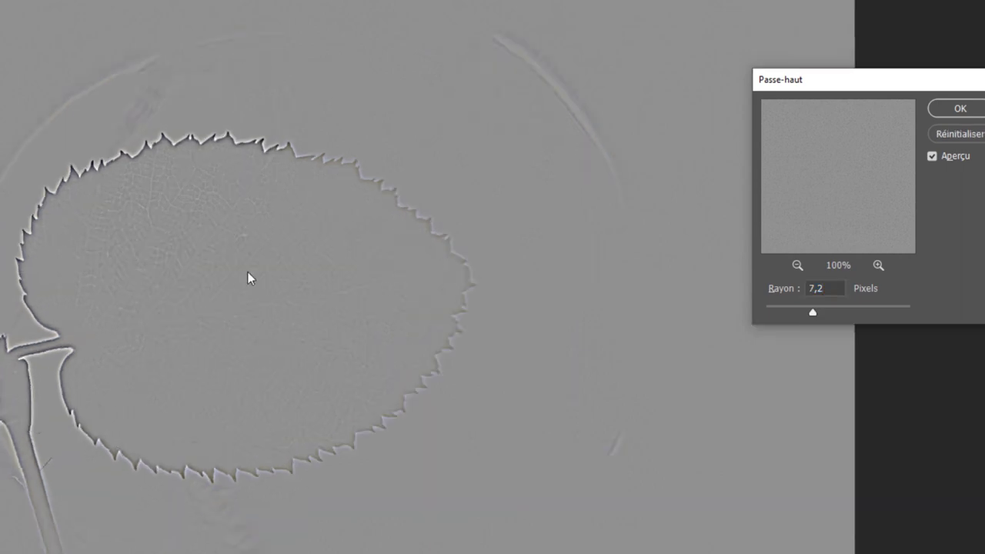
{"action": "scroll", "coordinate": [247, 272], "scroll_direction": "up", "scroll_amount": 3}
{"action": "scroll", "coordinate": [242, 292], "scroll_direction": "up", "scroll_amount": 3}
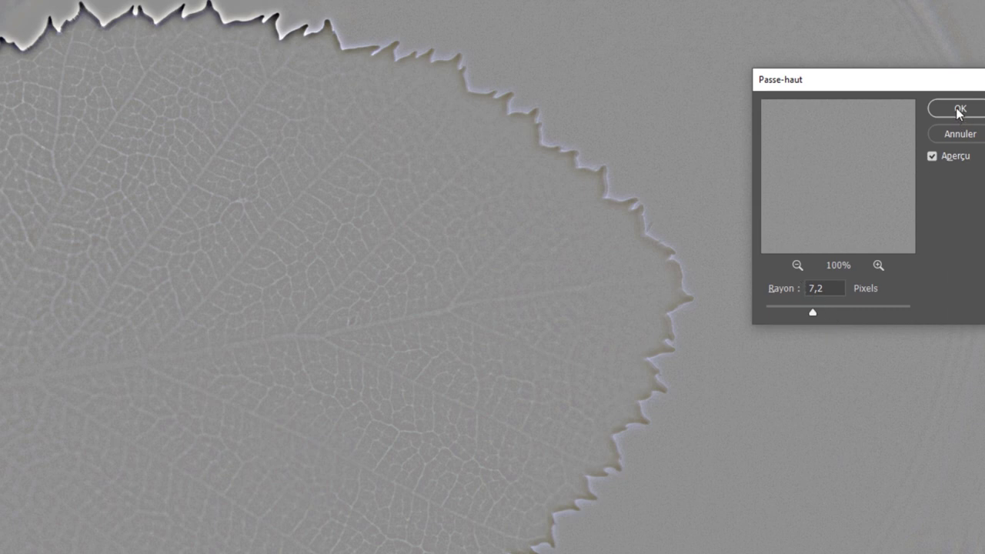
{"action": "left_click", "coordinate": [959, 110]}
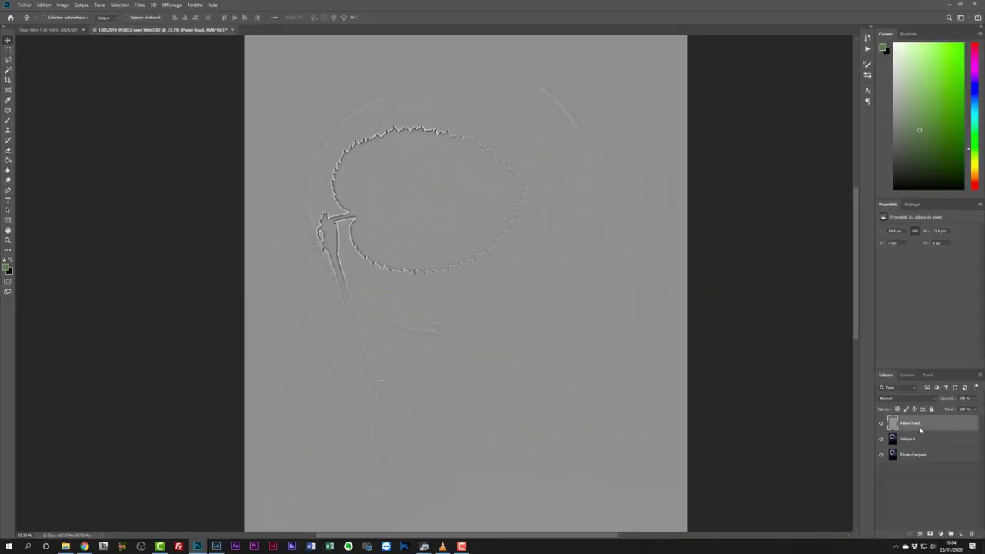
Step: Toggle the Passe-haut layer's visibility to compare, then blend it in Lumière tamisée
{"action": "left_click", "coordinate": [882, 423]}
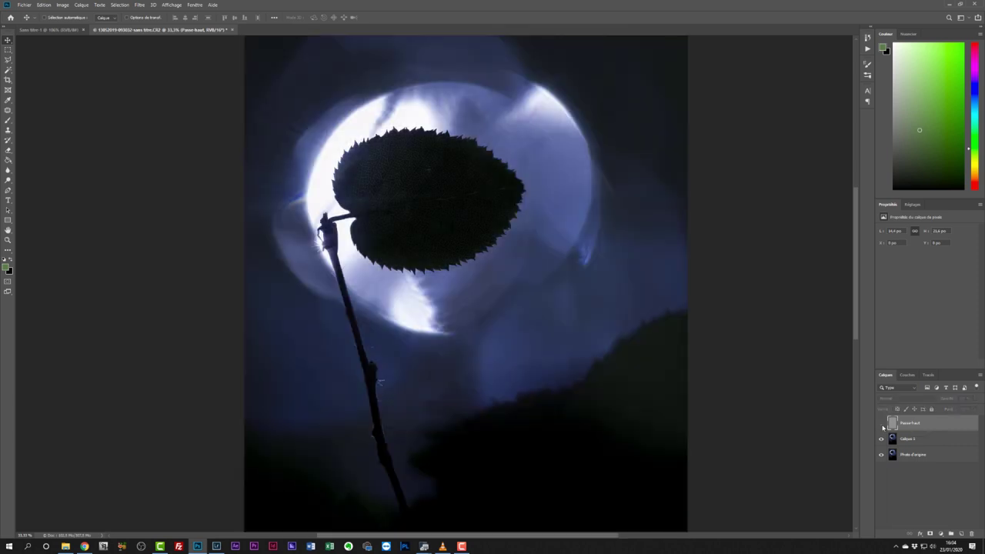
{"action": "left_click", "coordinate": [881, 424]}
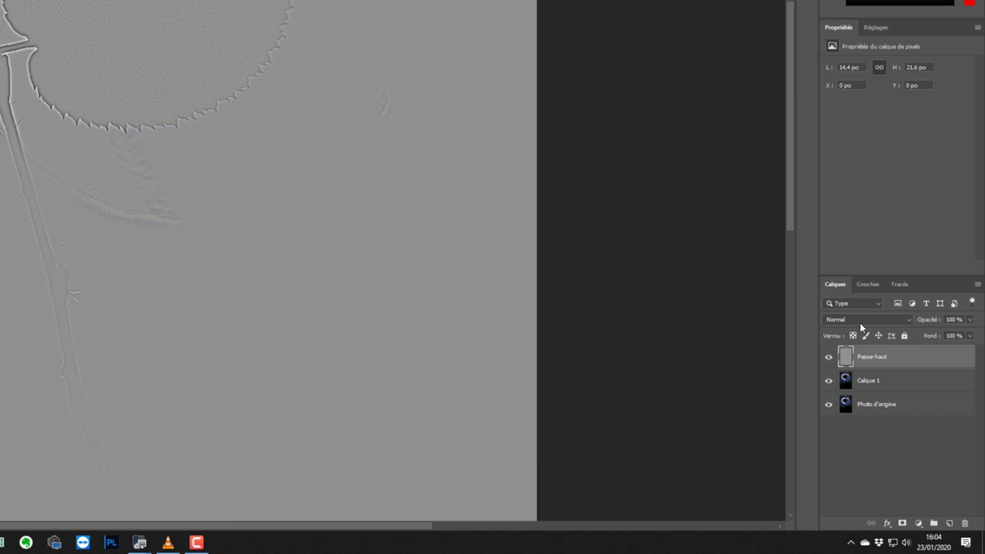
{"action": "left_click", "coordinate": [861, 320]}
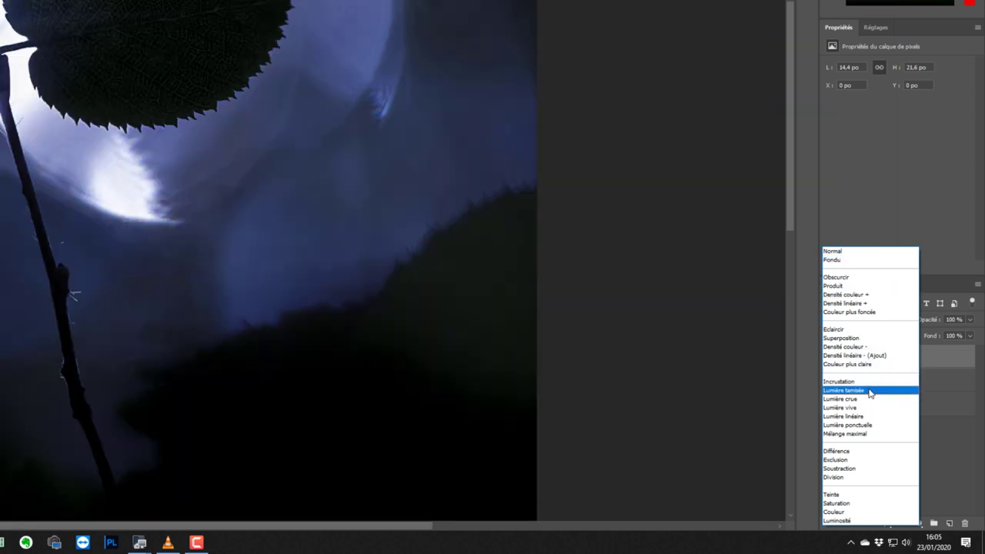
{"action": "left_click", "coordinate": [871, 390]}
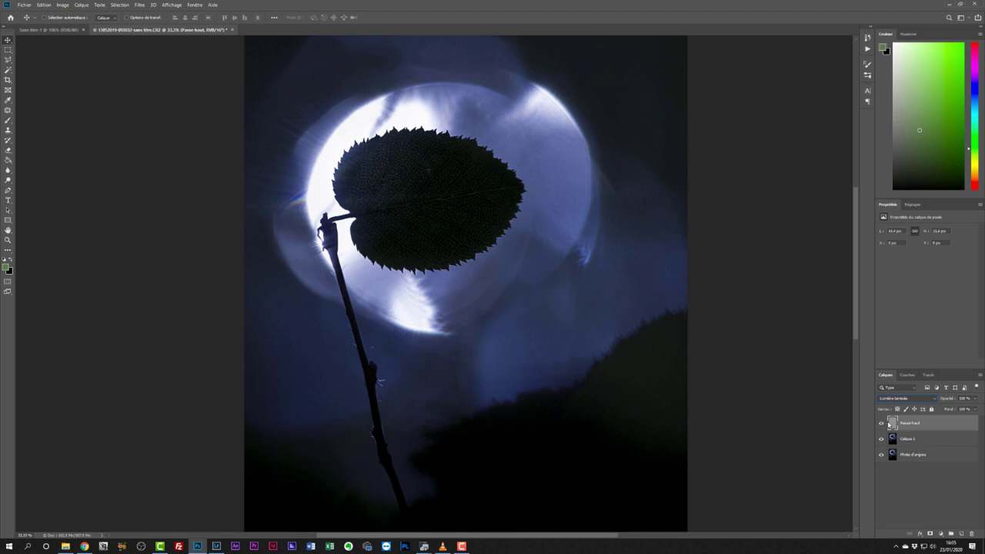
Step: Inspect the high-pass layer in Normal mode, then return it to Lumière tamisée
{"action": "left_click", "coordinate": [896, 398]}
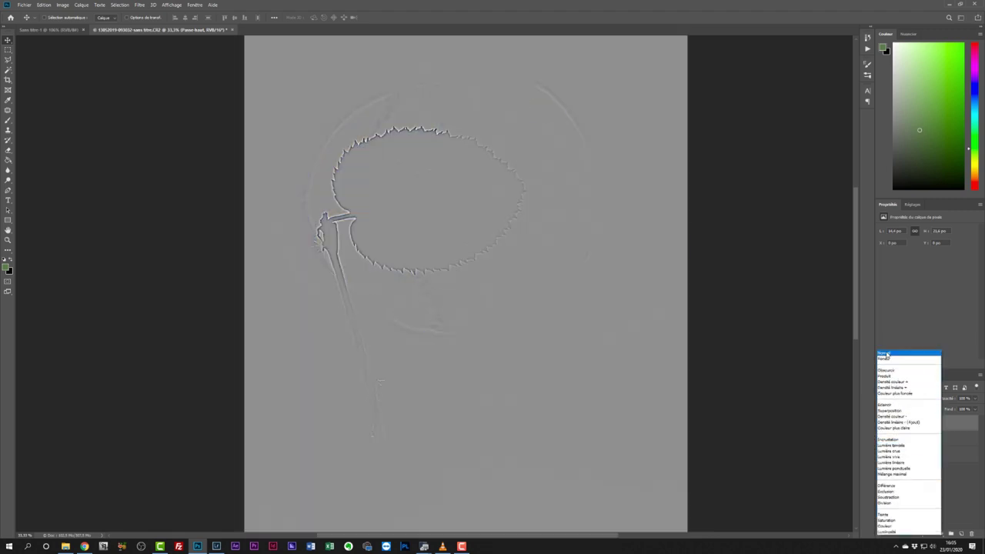
{"action": "left_click", "coordinate": [885, 352]}
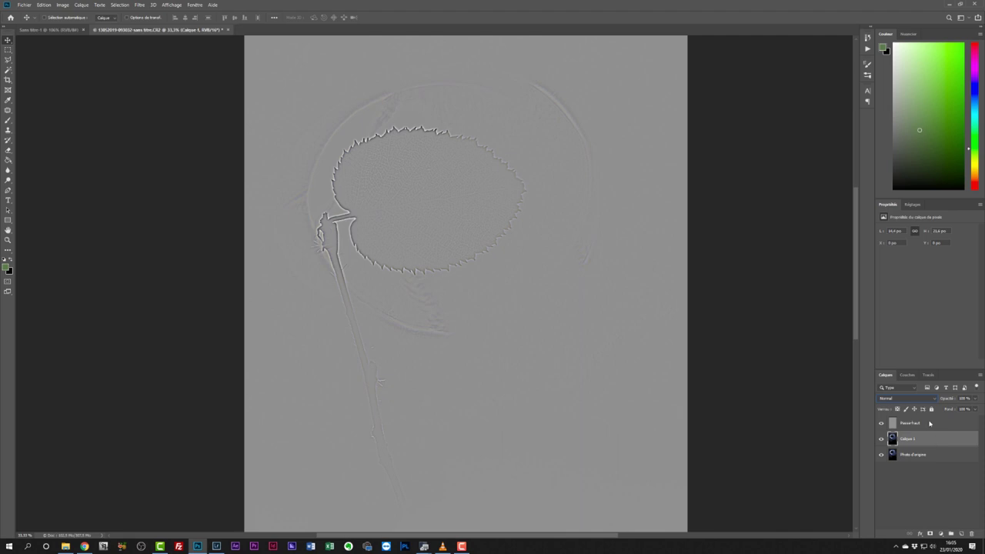
{"action": "left_click", "coordinate": [891, 399]}
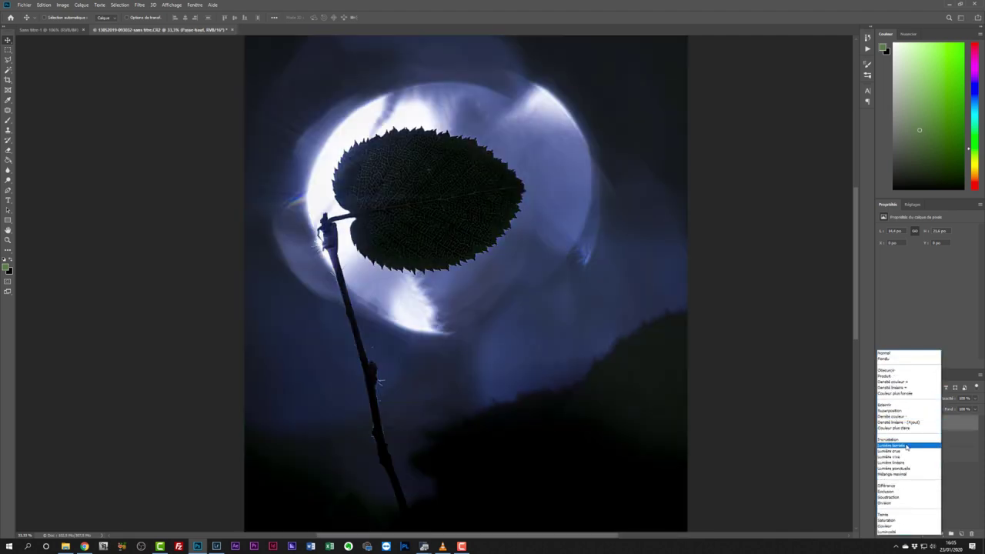
{"action": "left_click", "coordinate": [906, 446]}
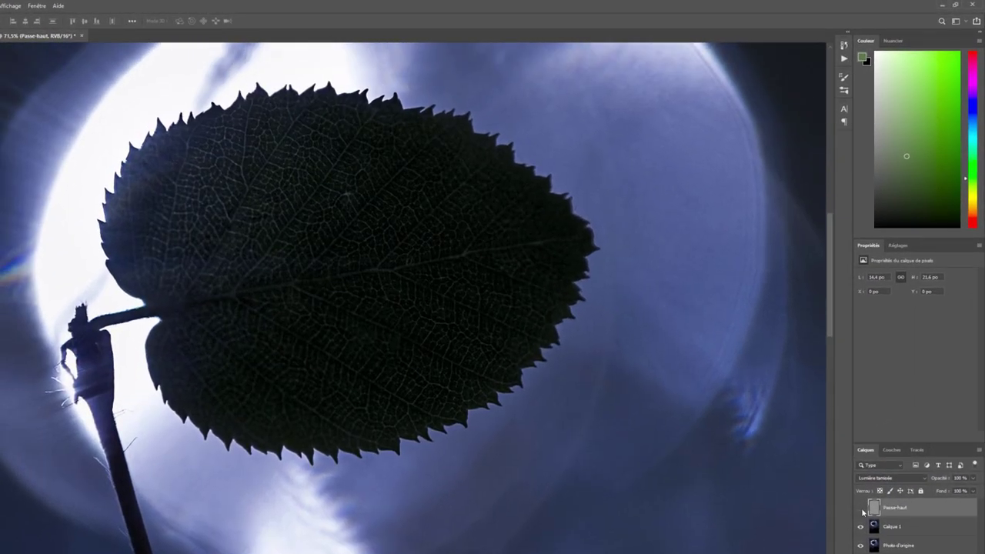
{"action": "left_click", "coordinate": [860, 508]}
{"action": "left_click", "coordinate": [860, 509]}
{"action": "scroll", "coordinate": [394, 331], "scroll_direction": "up", "scroll_amount": 2}
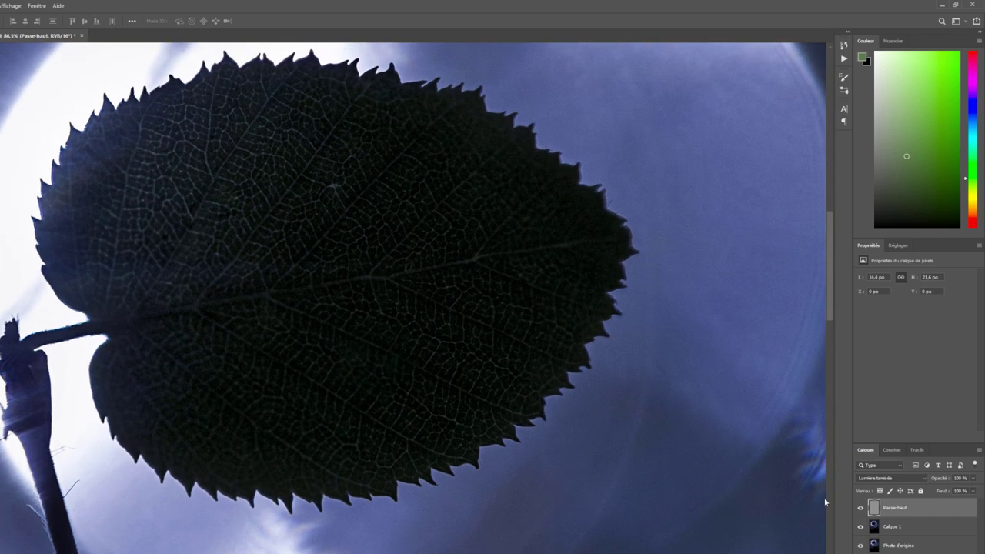
{"action": "left_click", "coordinate": [860, 508]}
{"action": "left_click", "coordinate": [861, 507]}
Step: Duplicate the Passe-haut layer, compare it by toggling visibility, and lower the copy's opacity to about 61%
{"action": "key", "text": "ctrl+j"}
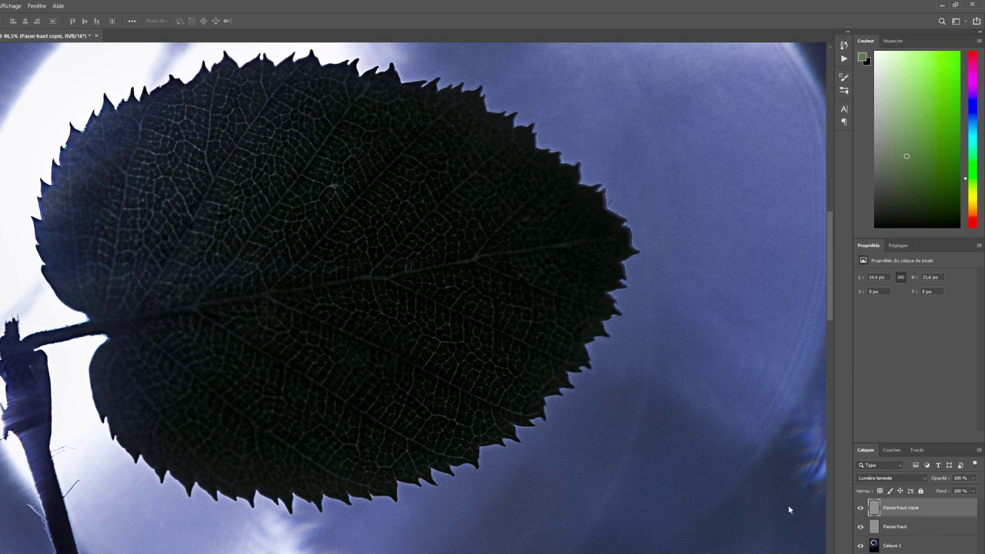
{"action": "left_click", "coordinate": [861, 509]}
{"action": "left_click", "coordinate": [861, 509]}
{"action": "left_click", "coordinate": [861, 511]}
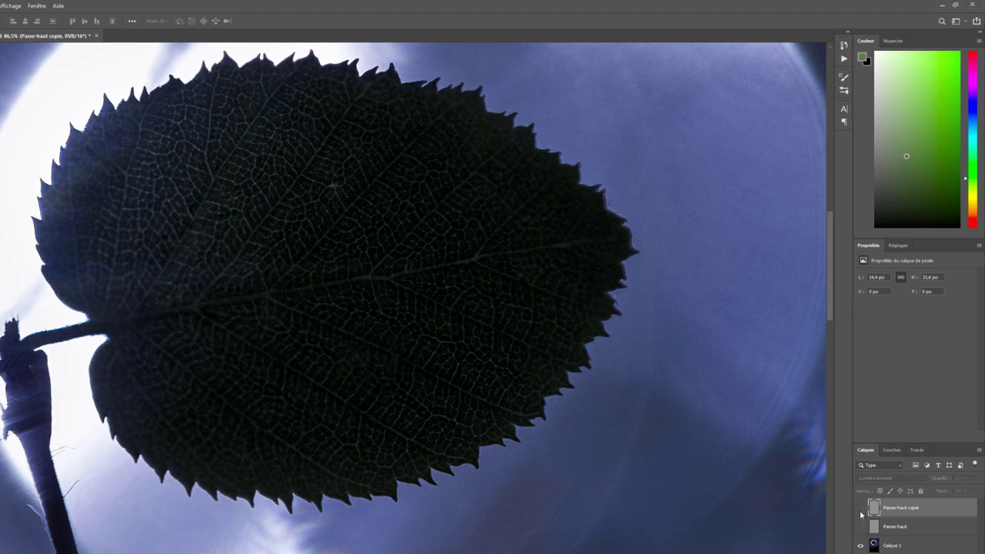
{"action": "left_click", "coordinate": [861, 526]}
{"action": "left_click", "coordinate": [860, 508]}
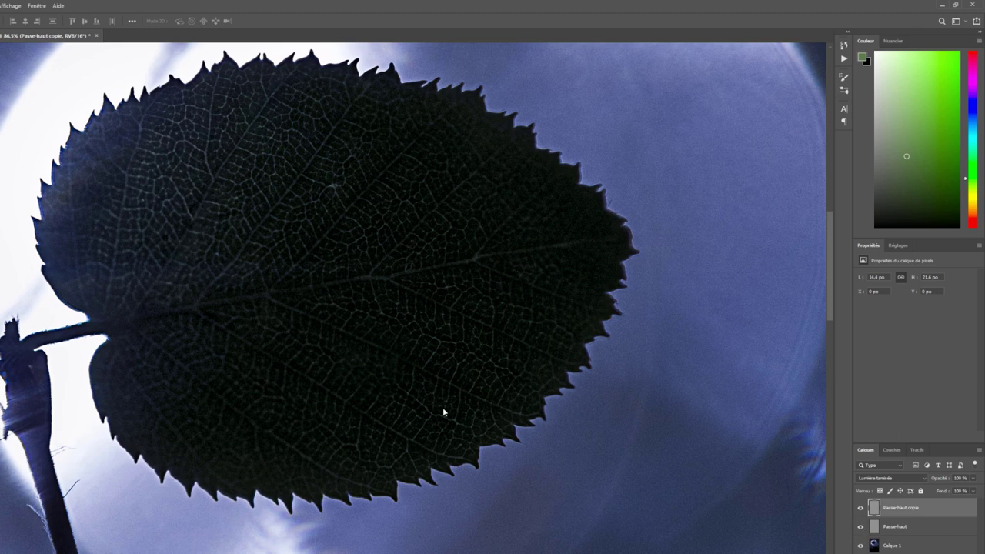
{"action": "left_click", "coordinate": [973, 479]}
{"action": "left_click_drag", "start_coordinate": [971, 491], "coordinate": [956, 492]}
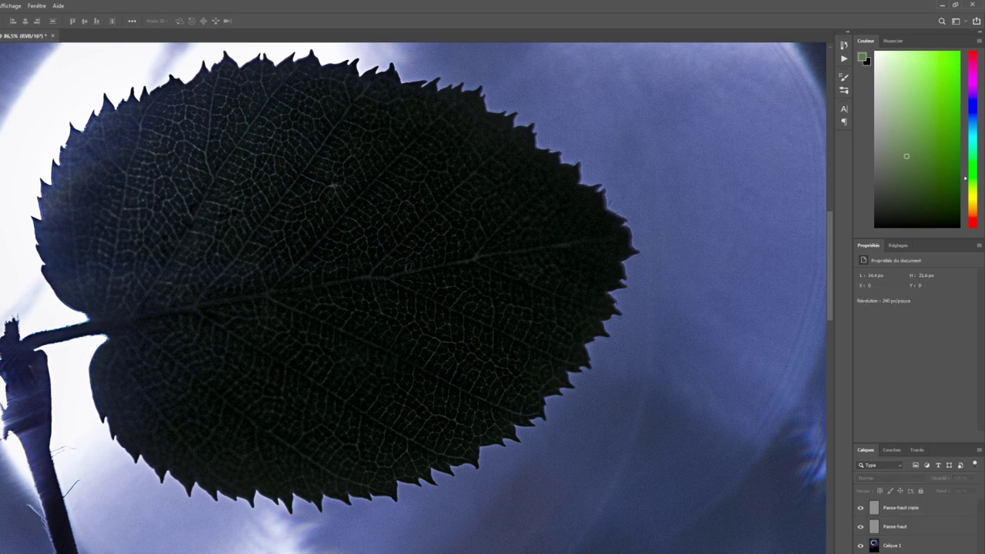
Step: Zoom out to show the whole leaf, then save the sharpened image to its TIFF file
{"action": "scroll", "coordinate": [450, 481], "scroll_direction": "down", "scroll_amount": 2}
{"action": "scroll", "coordinate": [450, 481], "scroll_direction": "down", "scroll_amount": 1}
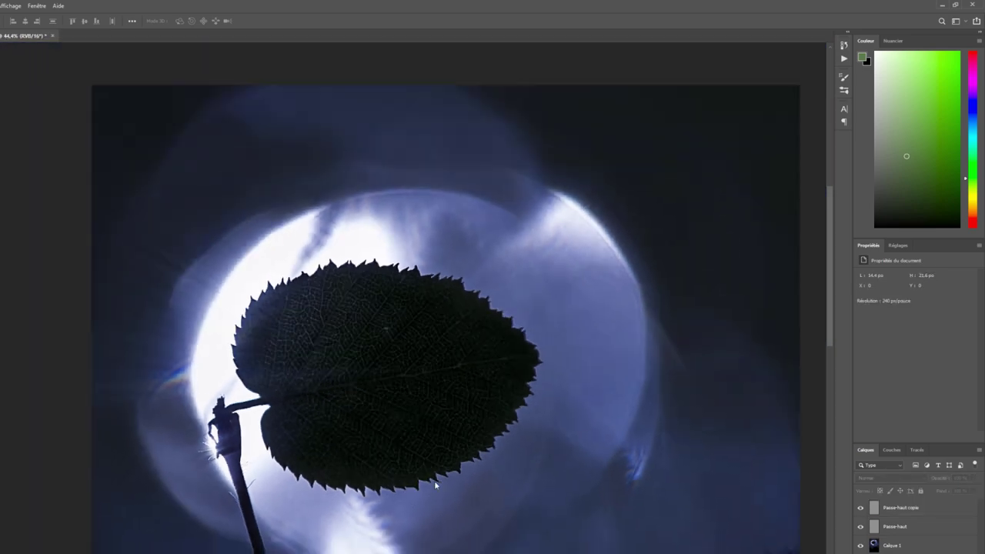
{"action": "scroll", "coordinate": [439, 488], "scroll_direction": "down", "scroll_amount": 1}
{"action": "scroll", "coordinate": [429, 496], "scroll_direction": "down", "scroll_amount": 1}
{"action": "scroll", "coordinate": [462, 477], "scroll_direction": "down", "scroll_amount": 1}
{"action": "left_click_drag", "start_coordinate": [452, 430], "coordinate": [424, 377]}
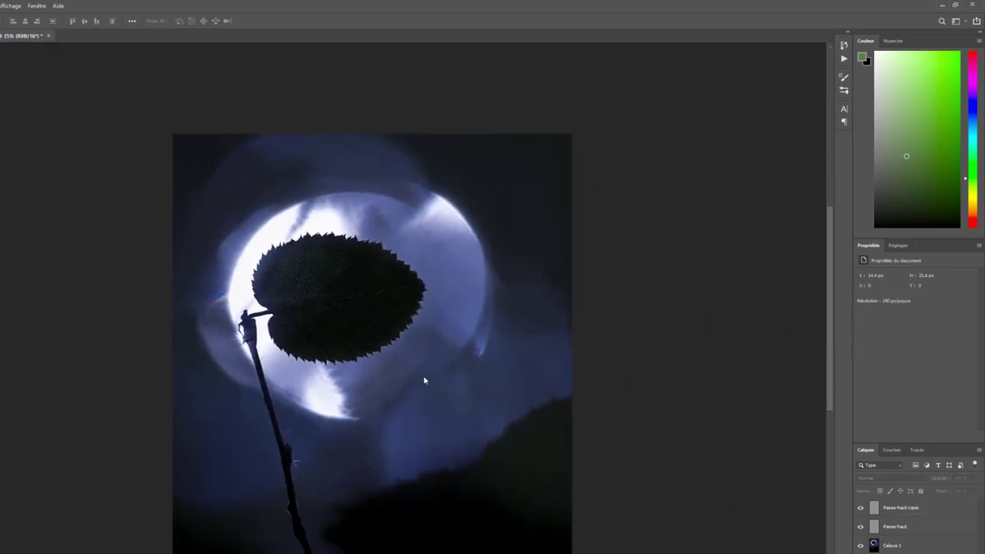
{"action": "scroll", "coordinate": [464, 372], "scroll_direction": "down", "scroll_amount": 1}
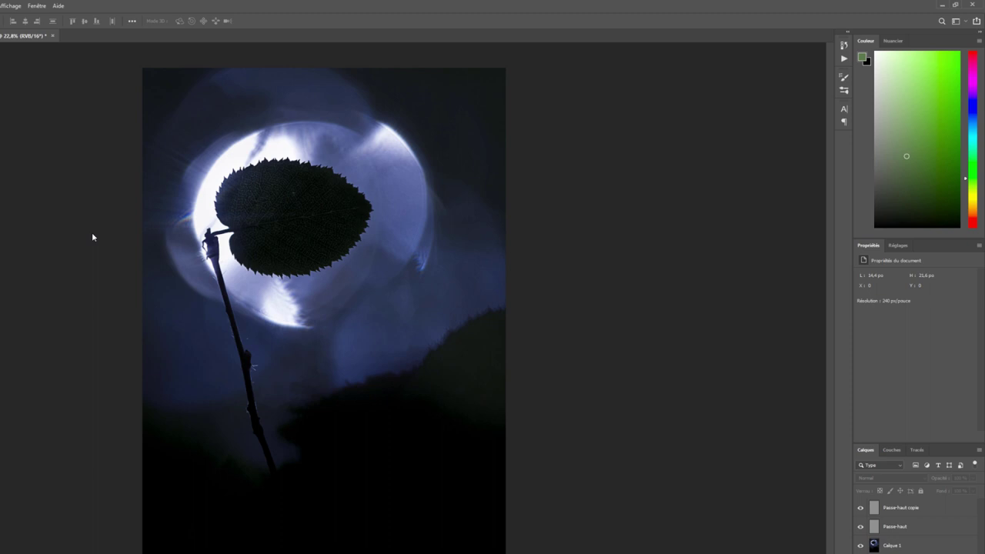
{"action": "key", "text": "ctrl+s"}
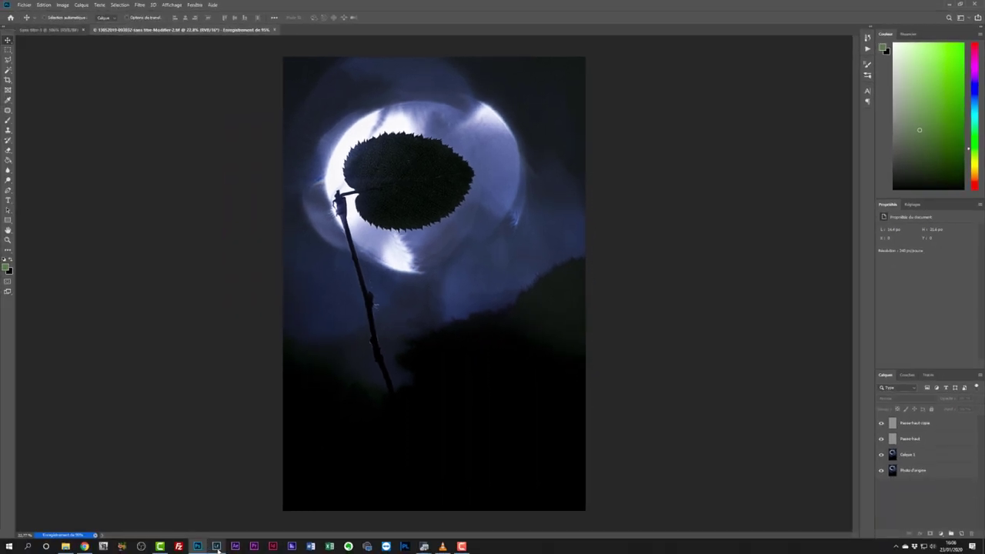
Step: In Lightroom Classic, select the Photoshop-edited leaf TIFF, fit it to the view, and enable Reference View
{"action": "left_click", "coordinate": [218, 549]}
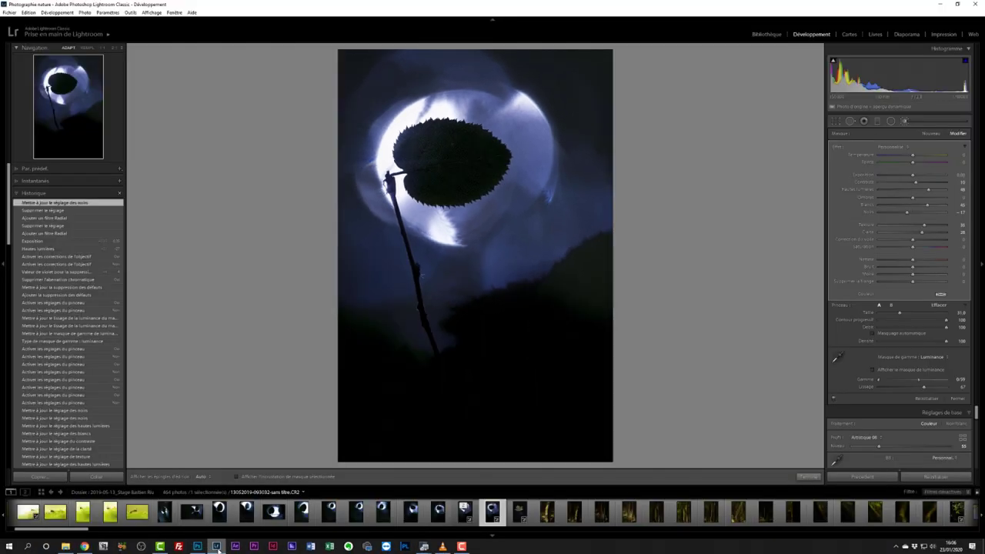
{"action": "mouse_move", "coordinate": [273, 511]}
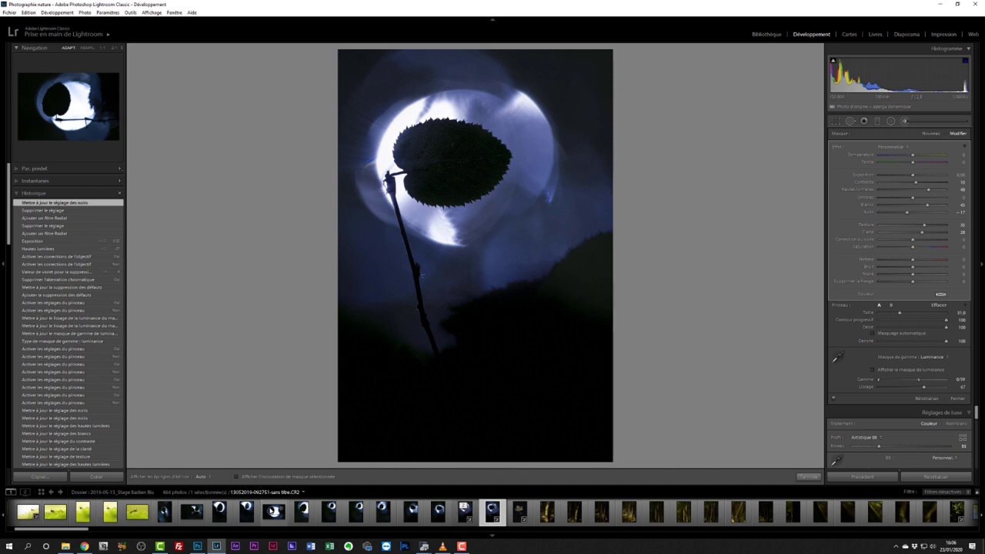
{"action": "left_click", "coordinate": [273, 511]}
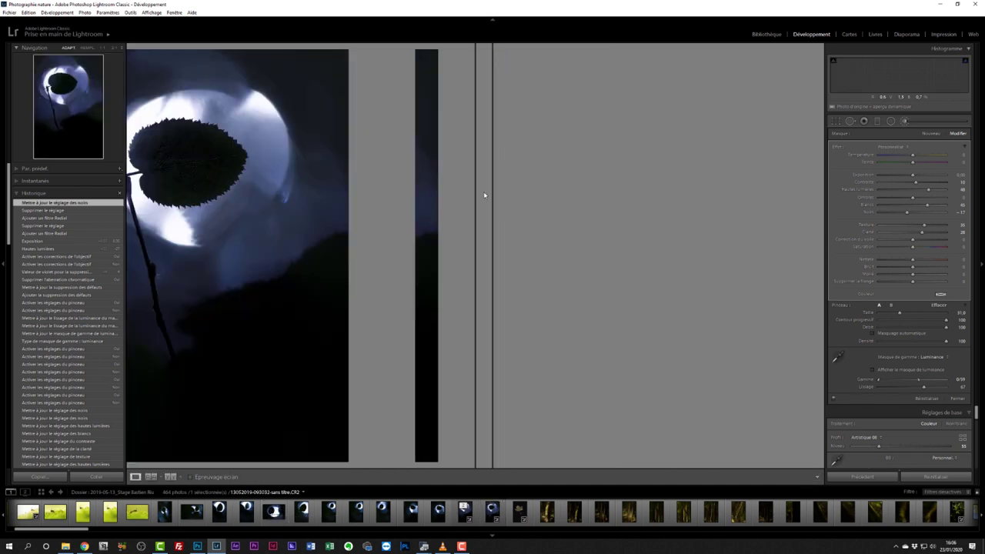
{"action": "left_click", "coordinate": [474, 512]}
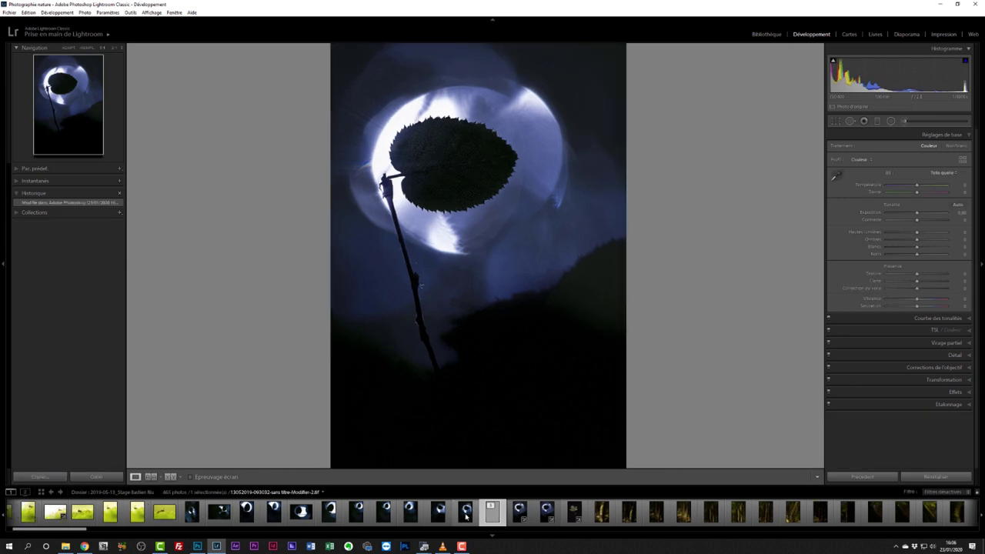
{"action": "key", "text": "z"}
{"action": "left_click", "coordinate": [443, 419]}
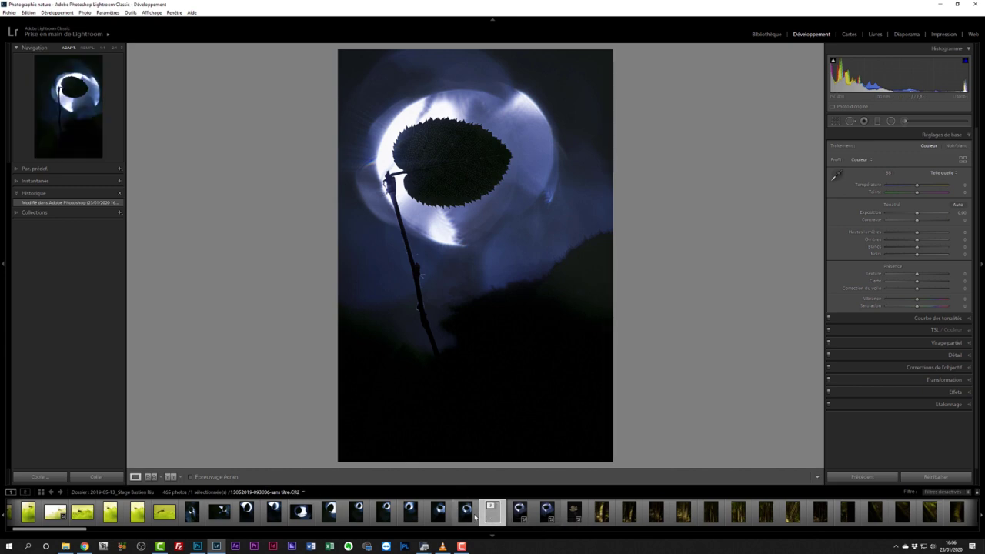
{"action": "left_click", "coordinate": [150, 477]}
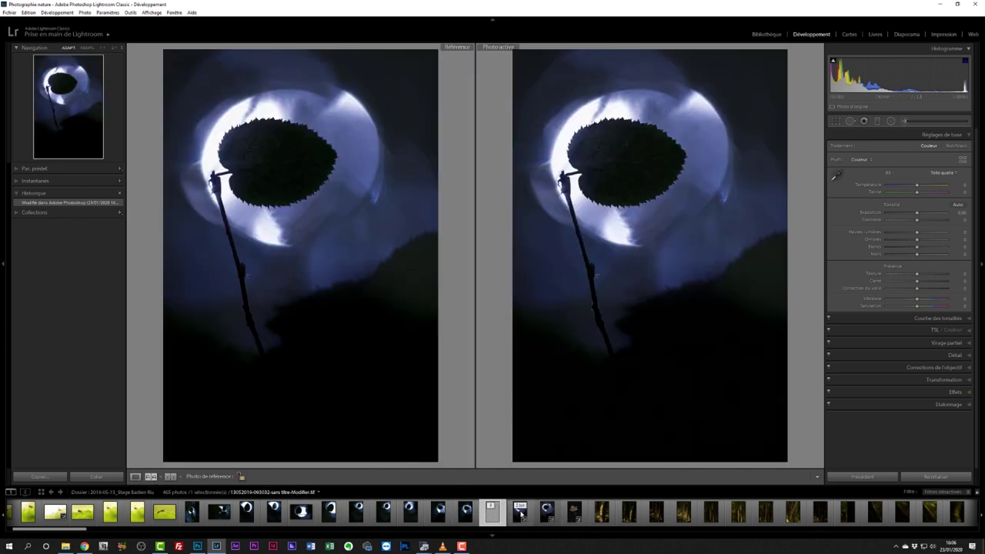
Step: Reset develop settings on the leaf photos and make the Photoshop-edited TIFF the active image
{"action": "left_click", "coordinate": [519, 510]}
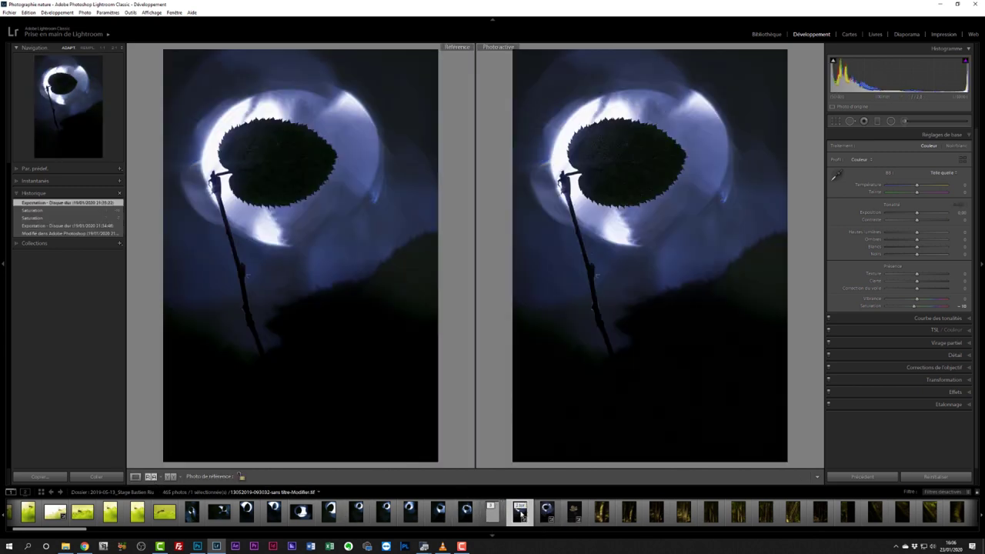
{"action": "left_click", "coordinate": [933, 478]}
{"action": "left_click", "coordinate": [548, 514]}
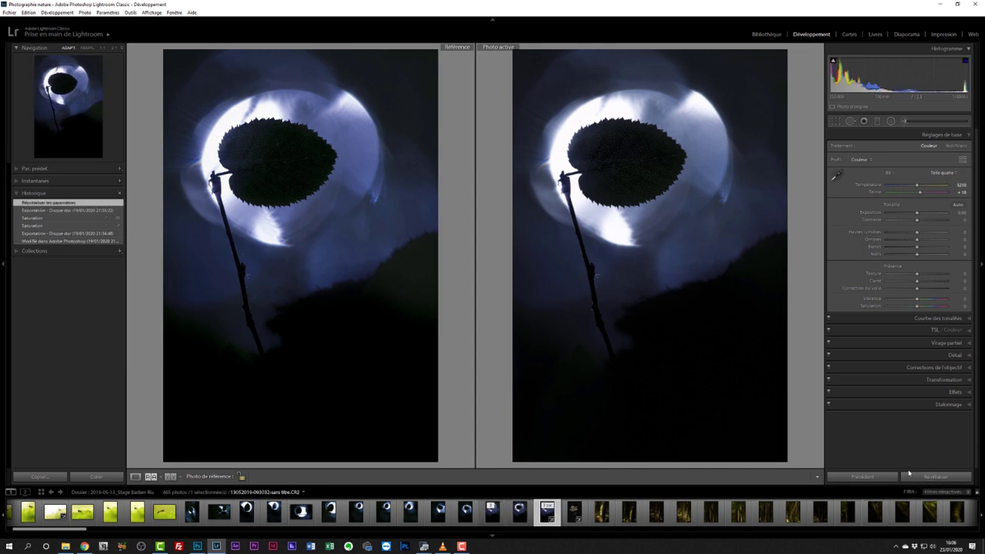
{"action": "left_click", "coordinate": [933, 478]}
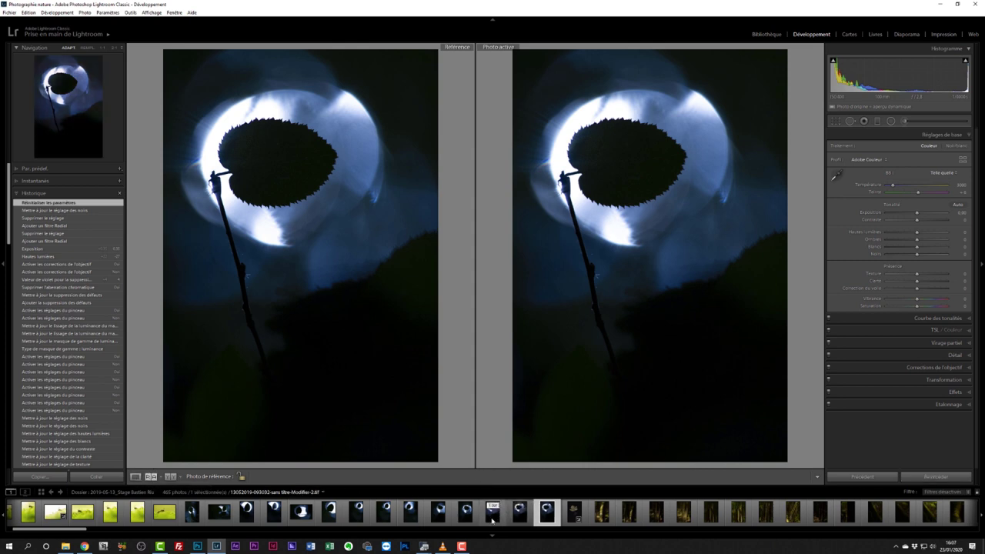
{"action": "left_click", "coordinate": [493, 516]}
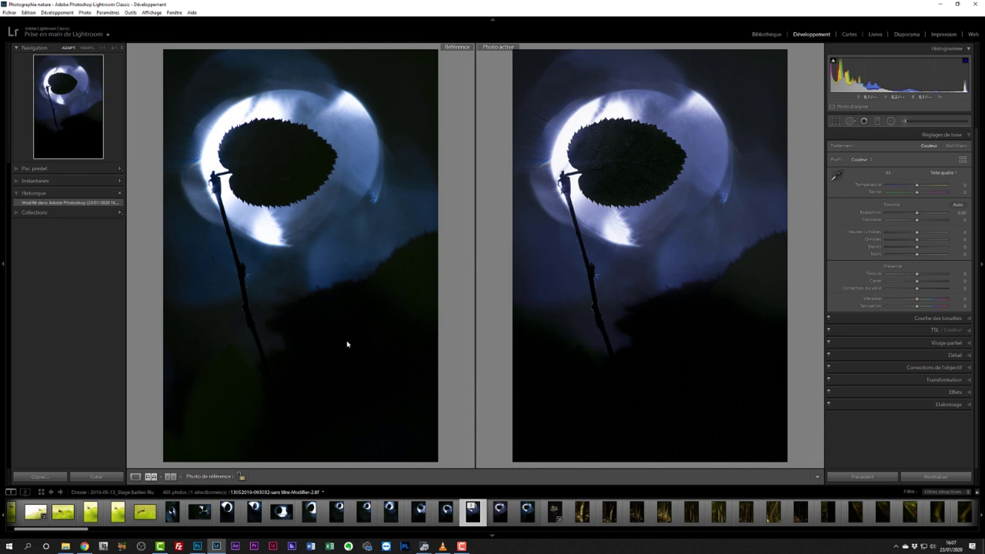
Step: Zoom both reference and active views 1:1 and align them on the same leaf veins
{"action": "left_click", "coordinate": [655, 167]}
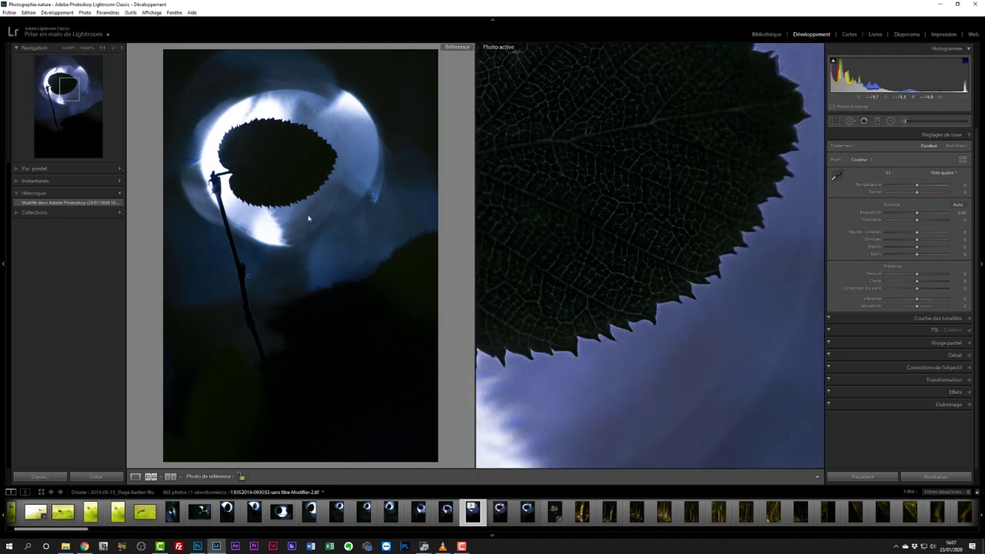
{"action": "left_click", "coordinate": [284, 171]}
{"action": "left_click_drag", "start_coordinate": [646, 213], "coordinate": [728, 297]}
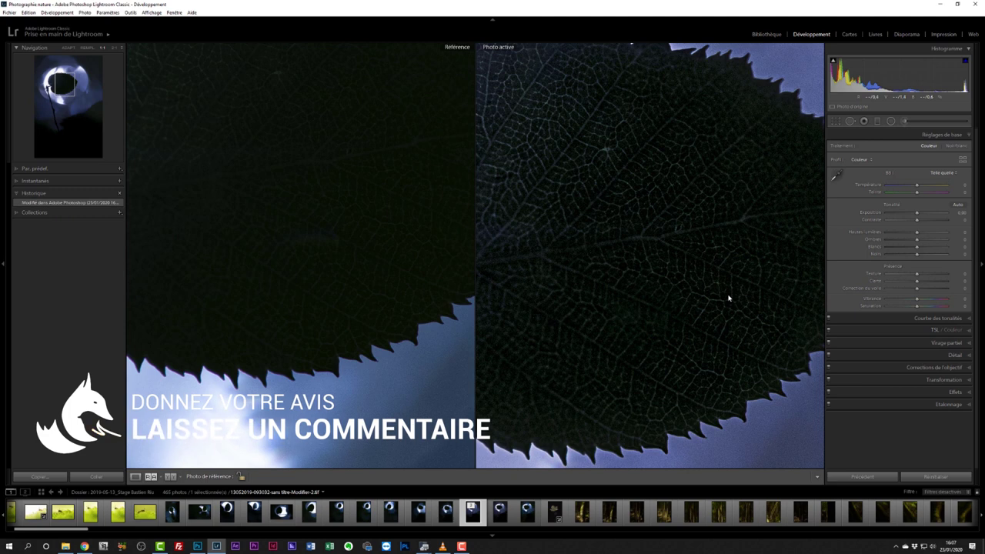
{"action": "left_click_drag", "start_coordinate": [442, 285], "coordinate": [402, 378]}
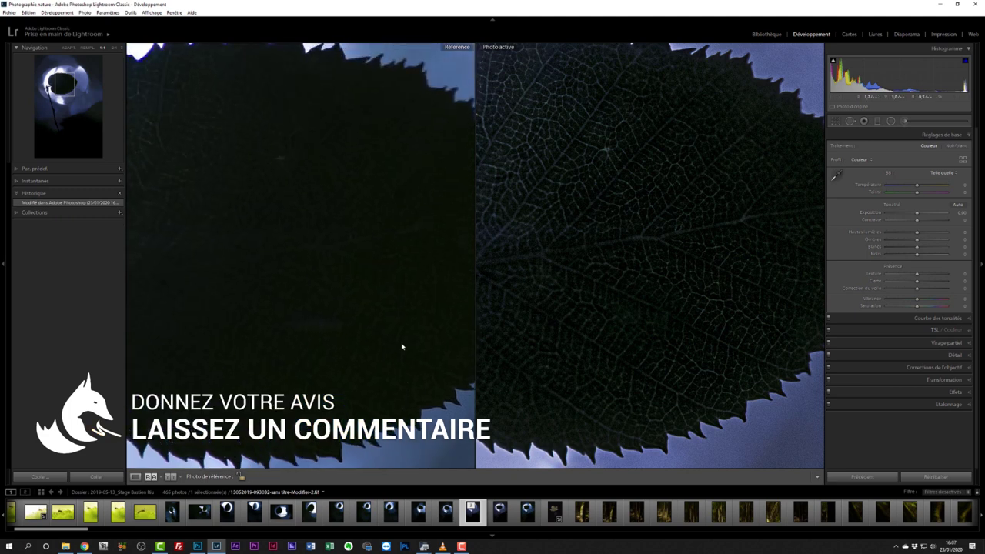